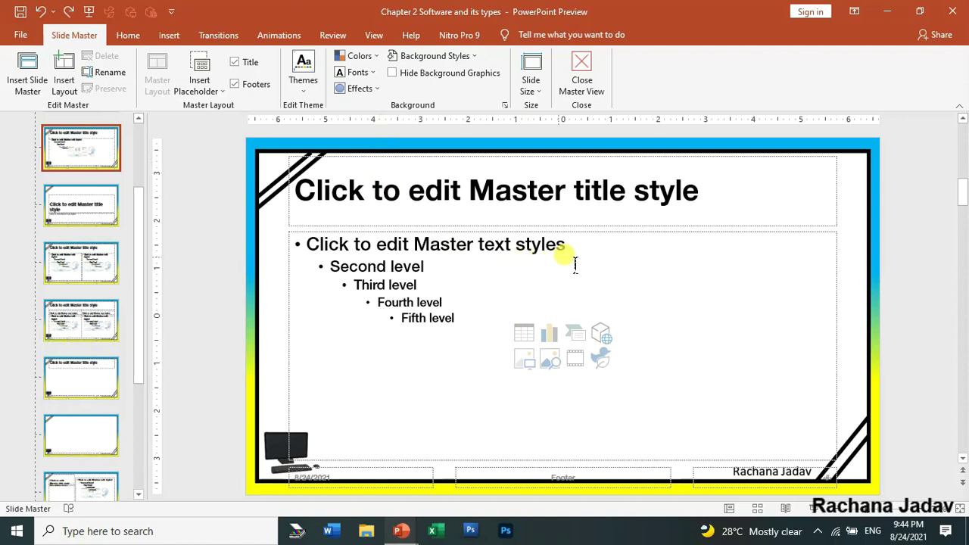
pyautogui.click(444, 162)
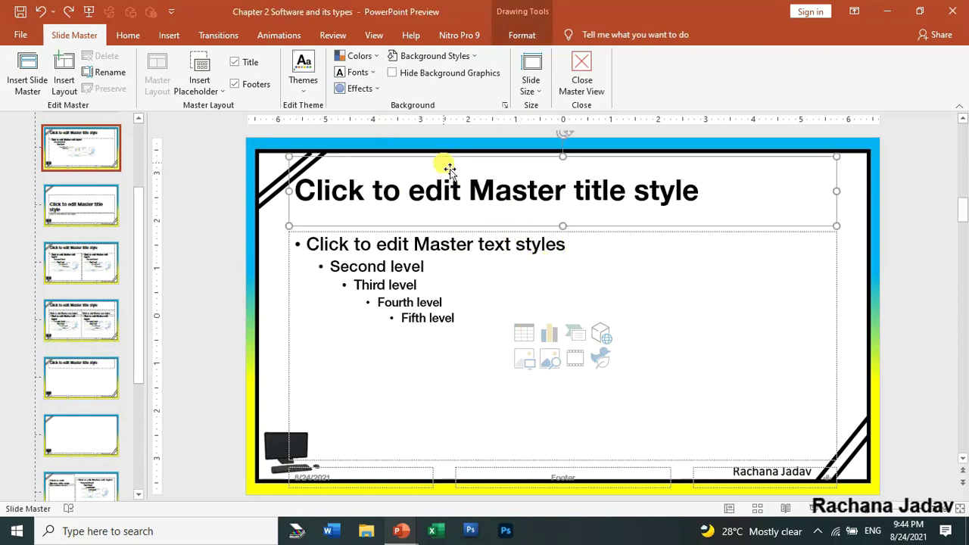
pyautogui.click(499, 274)
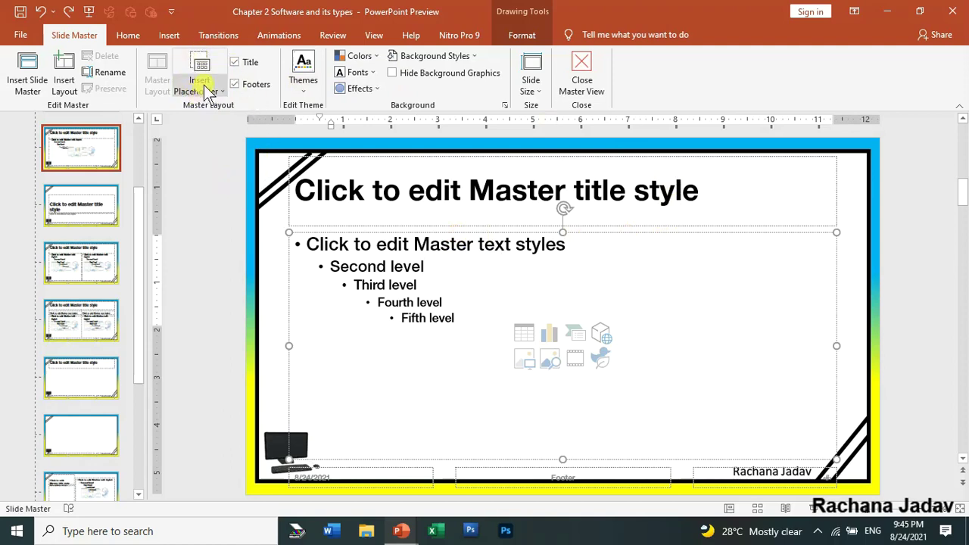
# - Add a new layout, shift its title right, and draw a content placeholder on the right half
pyautogui.click(65, 89)
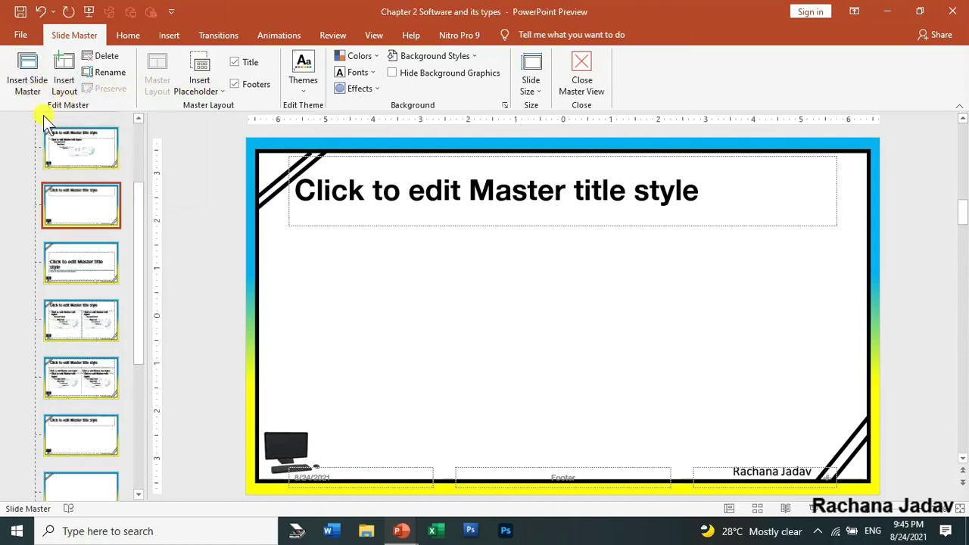
pyautogui.moveTo(450, 156); pyautogui.dragTo(471, 156)
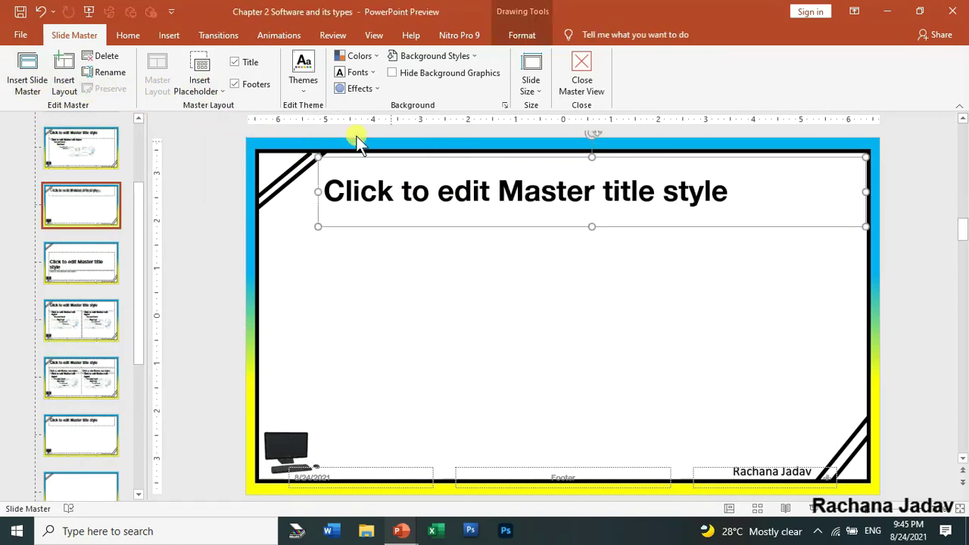
pyautogui.click(215, 98)
pyautogui.click(229, 121)
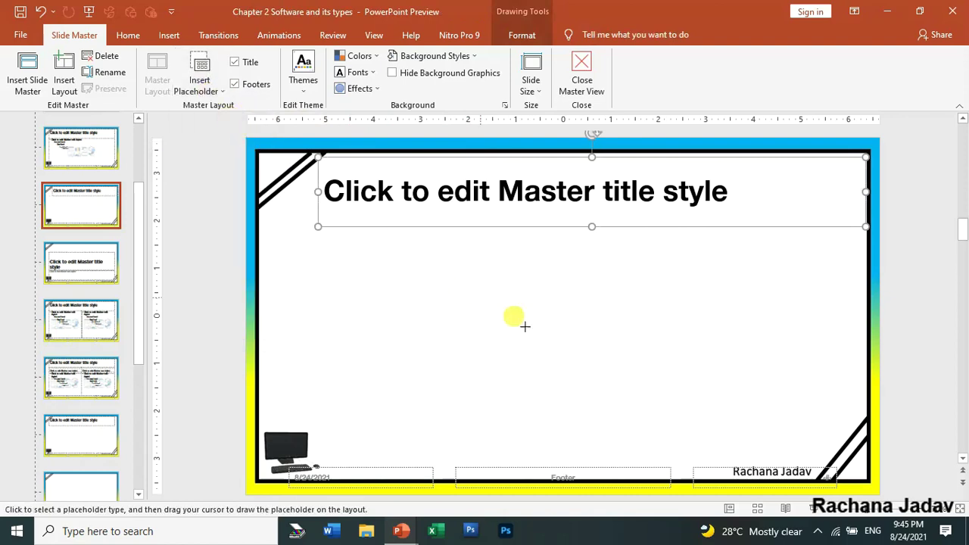
pyautogui.moveTo(539, 246)
pyautogui.mouseDown()
pyautogui.moveTo(595, 296)
pyautogui.moveTo(830, 419)
pyautogui.mouseUp()
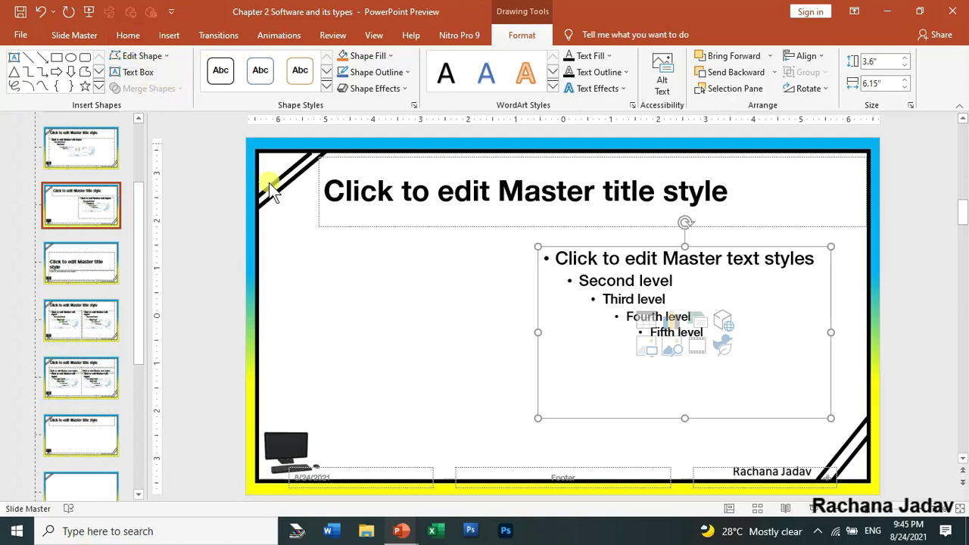
pyautogui.click(439, 277)
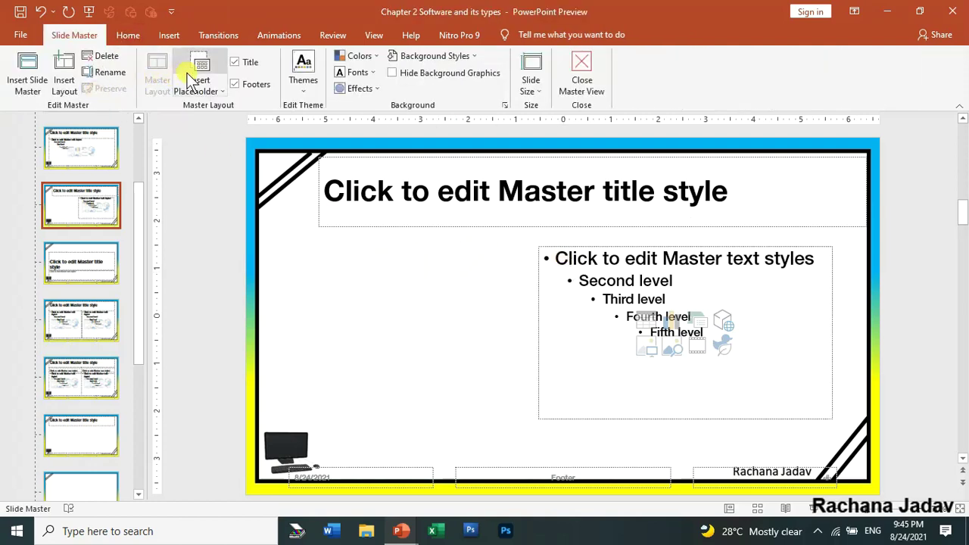
# - Draw a picture placeholder on the left half of the new layout
pyautogui.click(199, 89)
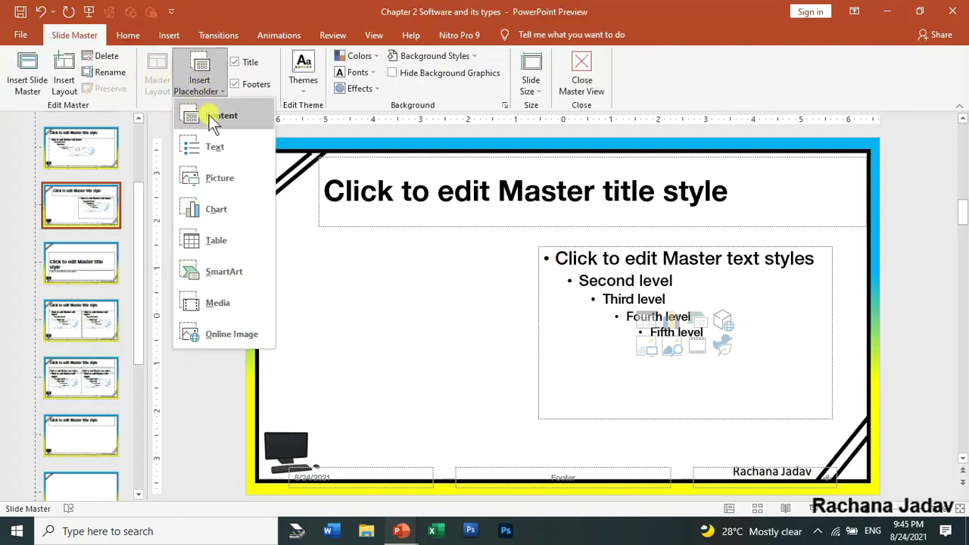
pyautogui.click(218, 182)
pyautogui.moveTo(319, 246)
pyautogui.mouseDown()
pyautogui.moveTo(385, 327)
pyautogui.moveTo(520, 412)
pyautogui.mouseUp()
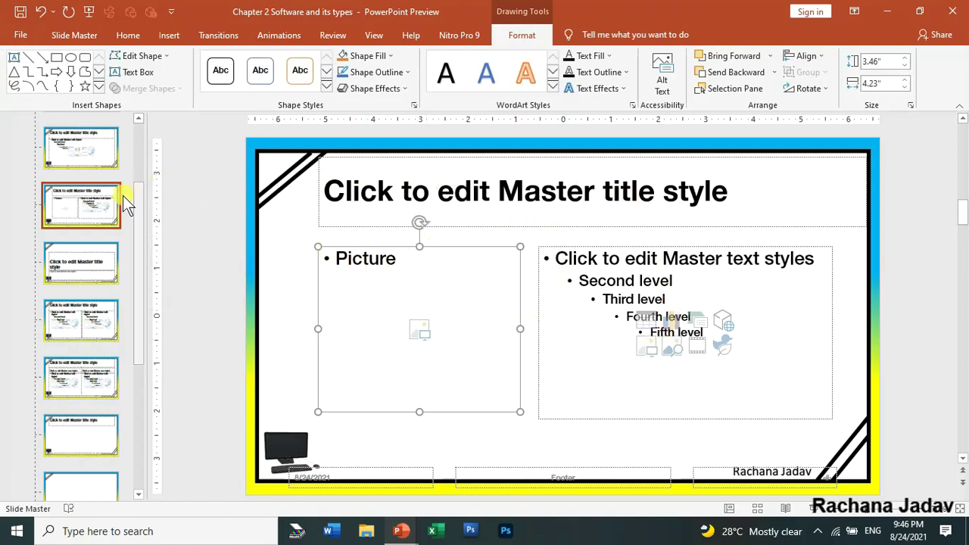
# - Rename the picture-and-content layout from Custom Layout to a person's first name
pyautogui.rightClick(74, 200)
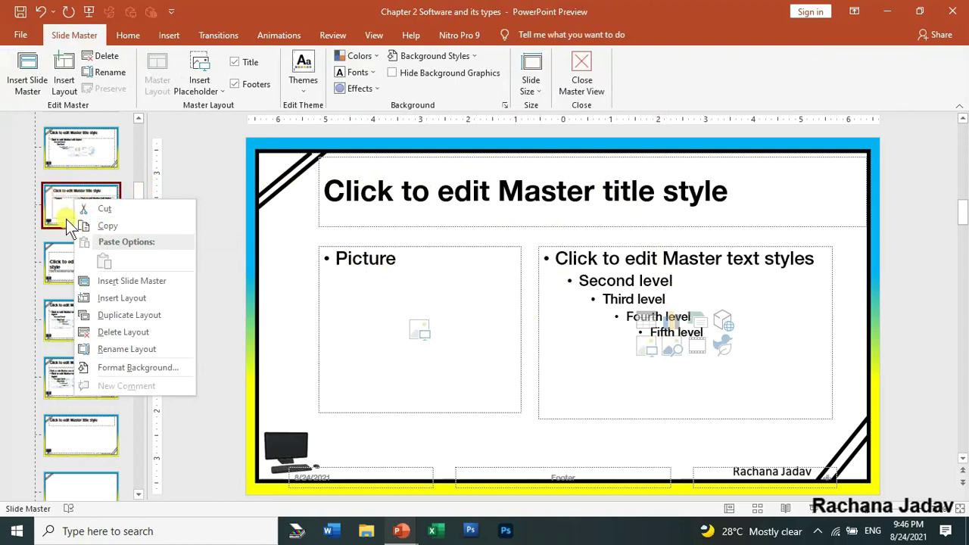
pyautogui.click(129, 349)
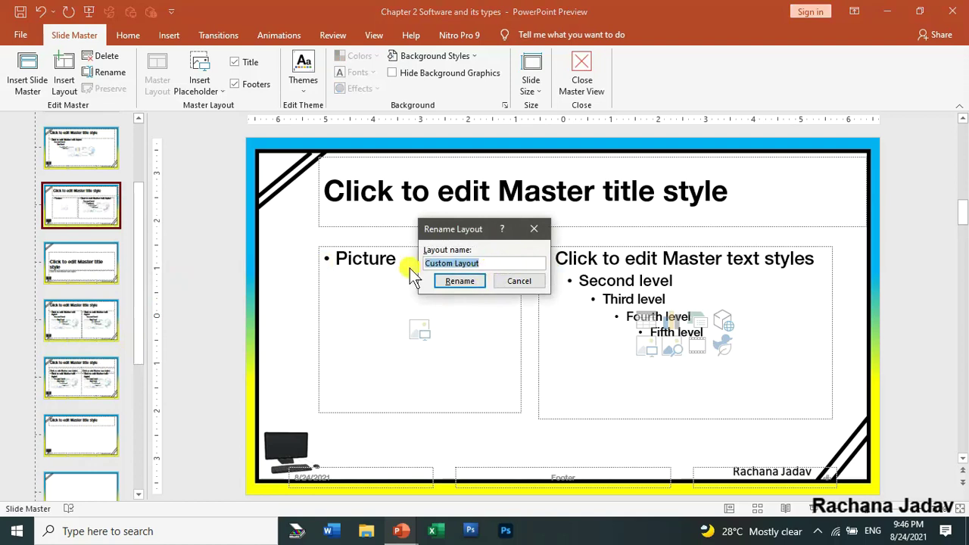
pyautogui.press('BackSpace')
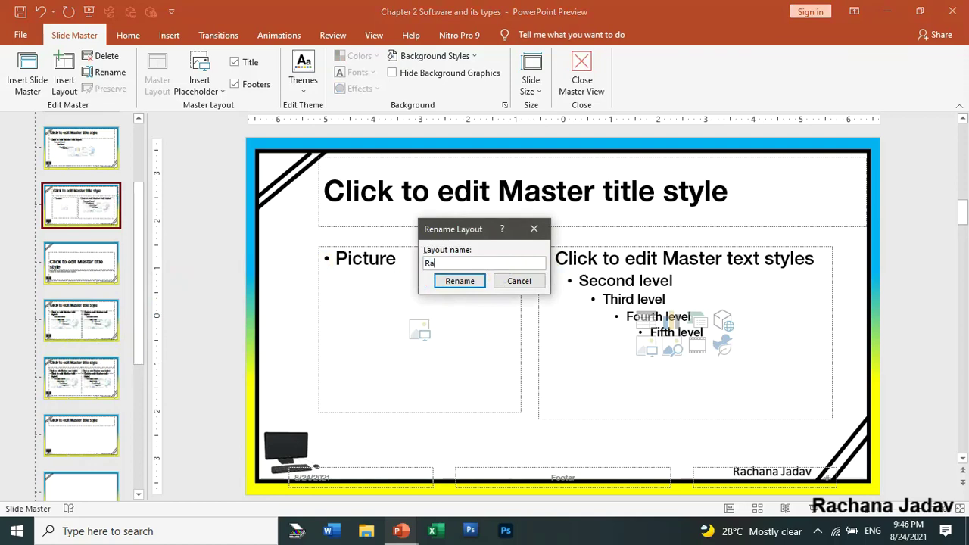
pyautogui.click(471, 284)
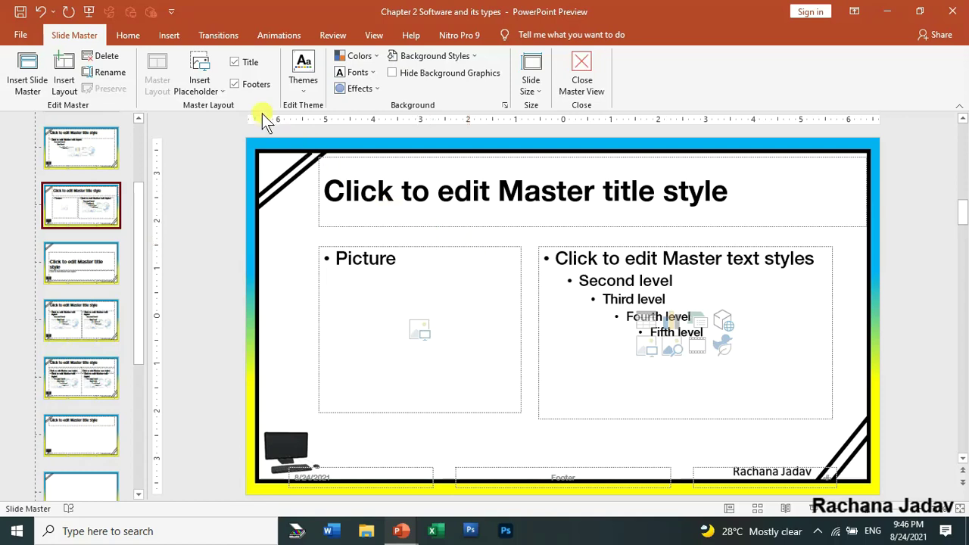
# - Try the dark brown and orange theme, revert it, and close Master View keeping the blue-and-yellow design
pyautogui.click(301, 96)
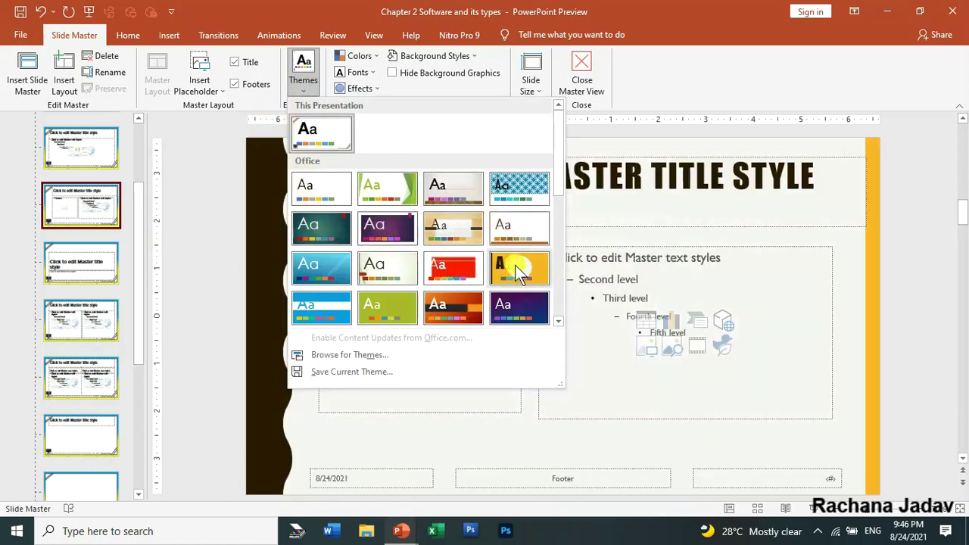
pyautogui.click(515, 265)
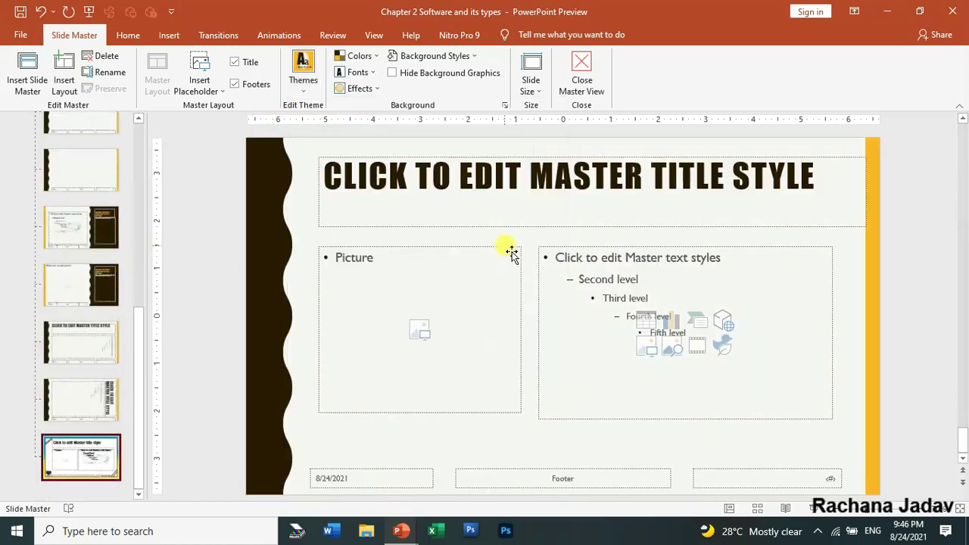
pyautogui.click(581, 83)
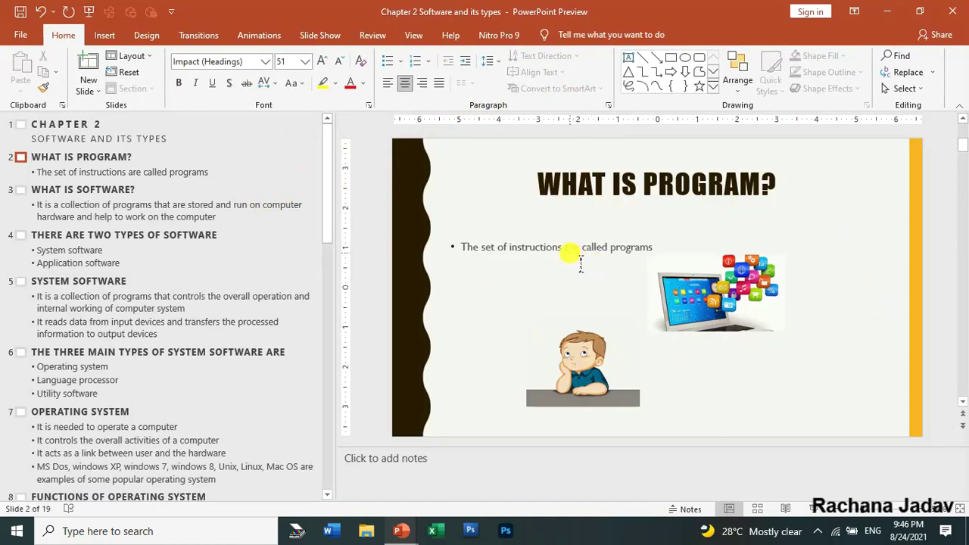
pyautogui.hotkey('alt', 'w')
pyautogui.press('m')
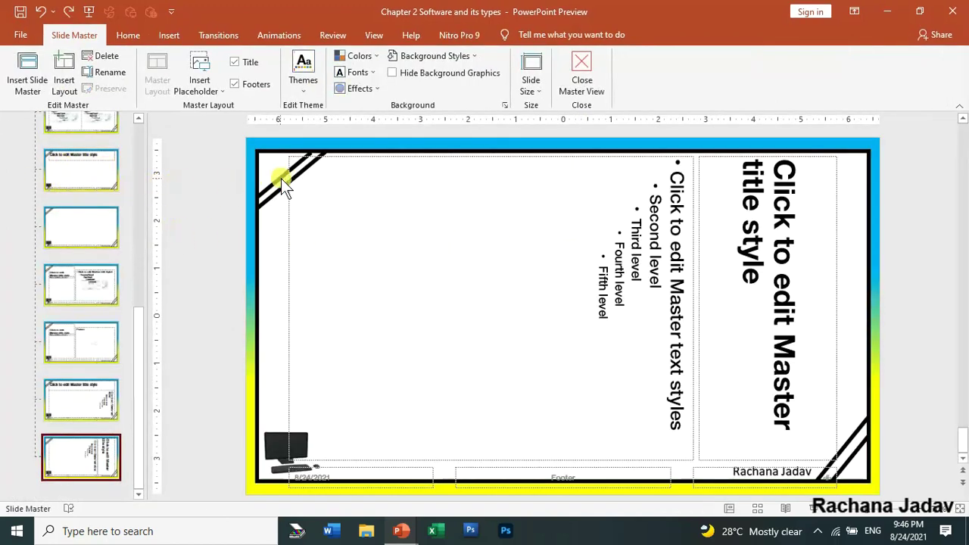
pyautogui.click(581, 83)
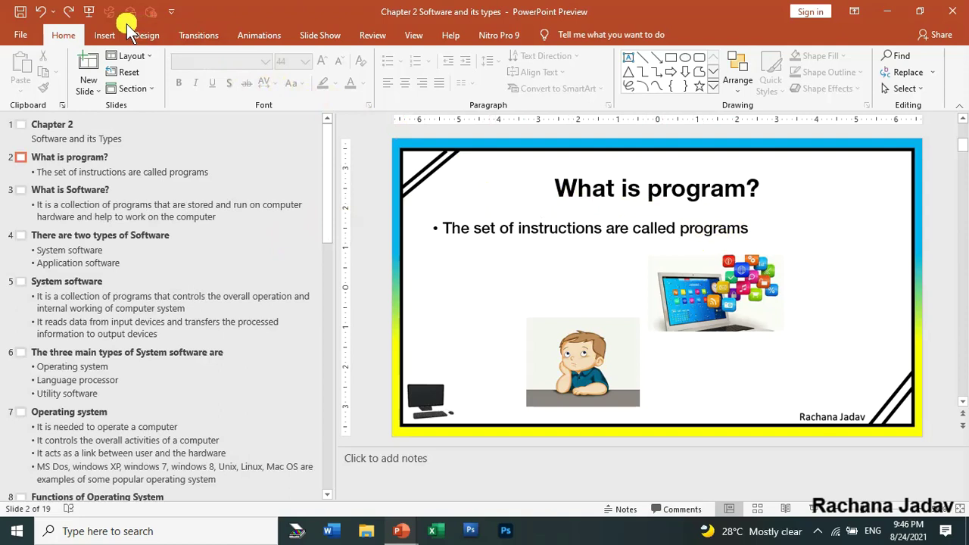
# - Reopen Slide Master, apply the light speckled texture background to all layouts, and close it
pyautogui.click(410, 34)
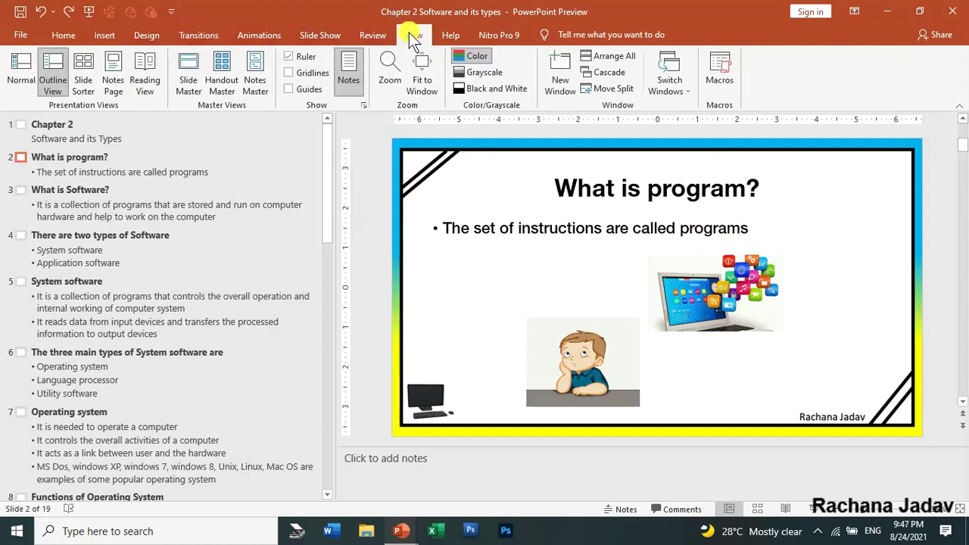
pyautogui.click(189, 76)
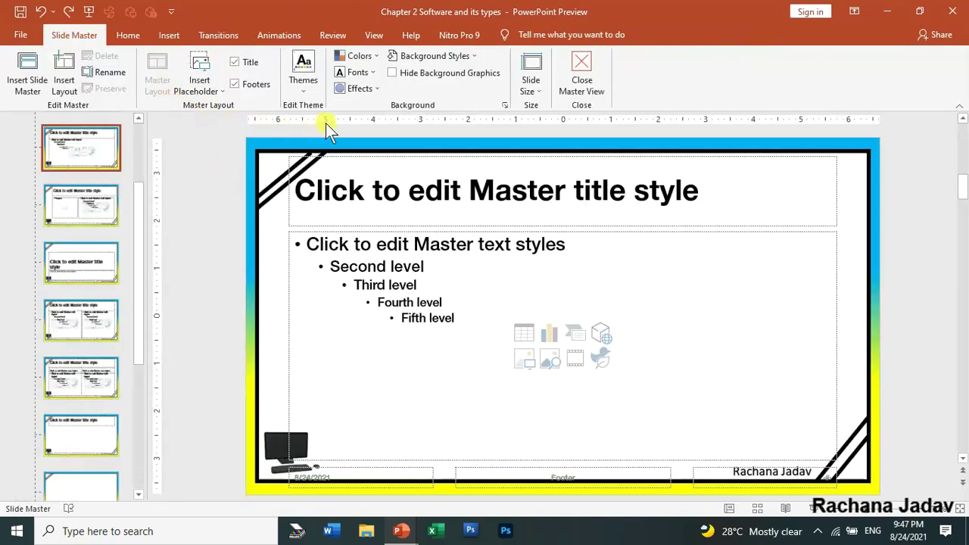
pyautogui.click(454, 56)
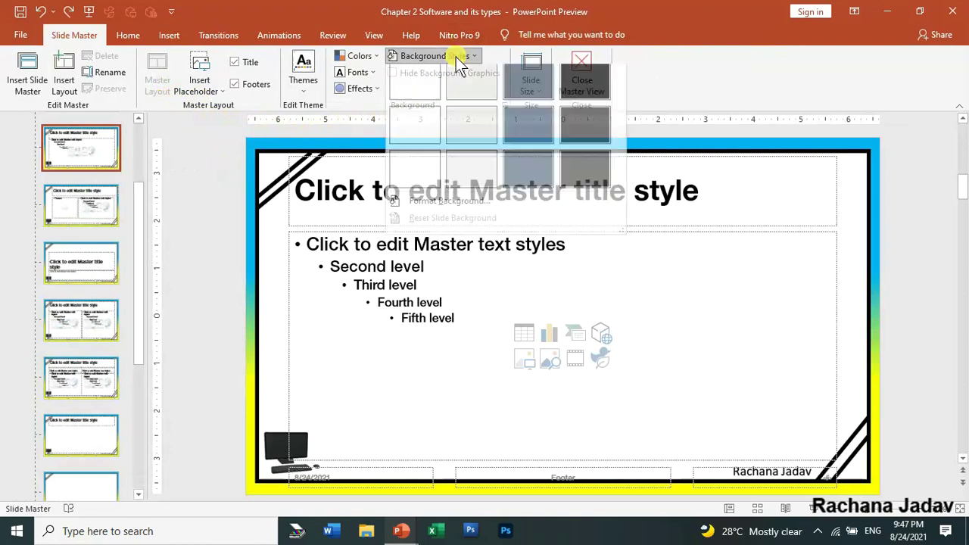
pyautogui.click(458, 209)
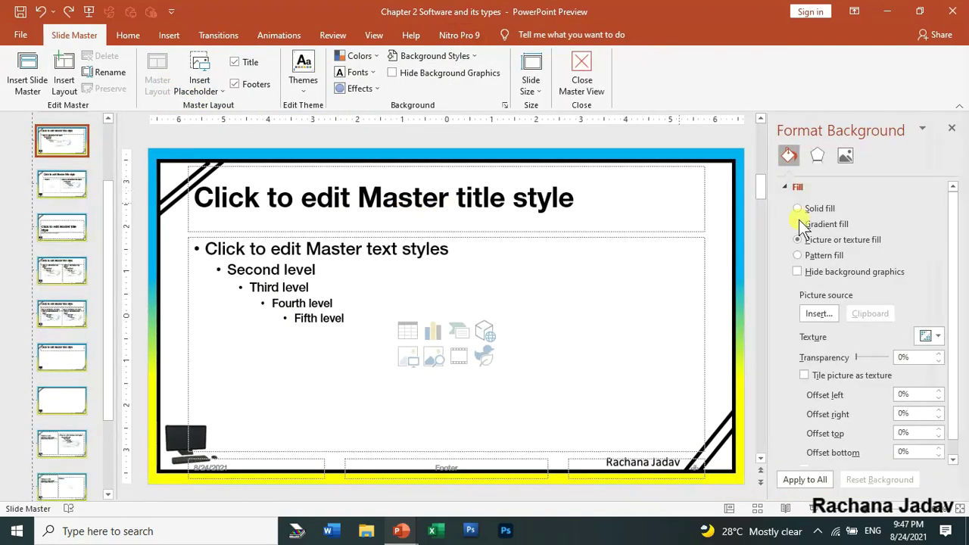
pyautogui.click(823, 225)
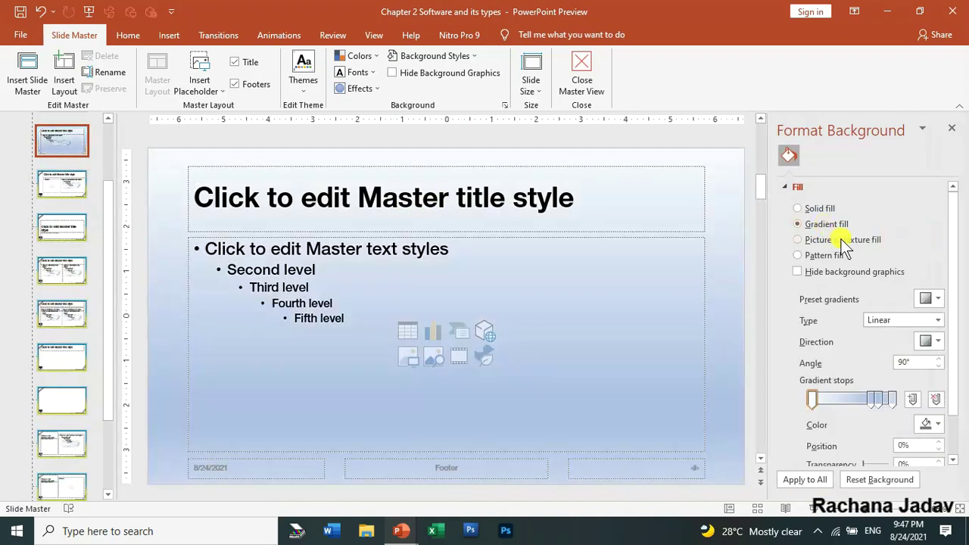
pyautogui.click(841, 243)
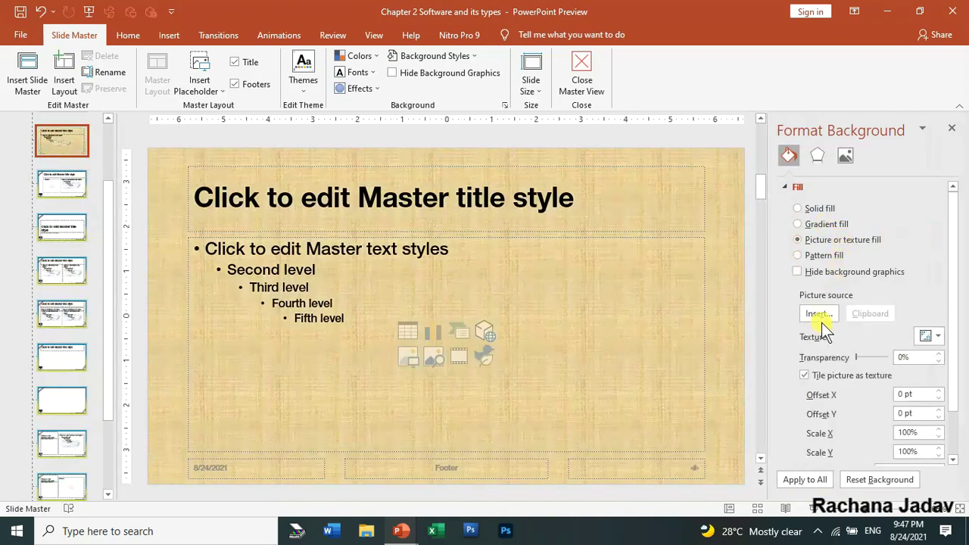
pyautogui.click(937, 336)
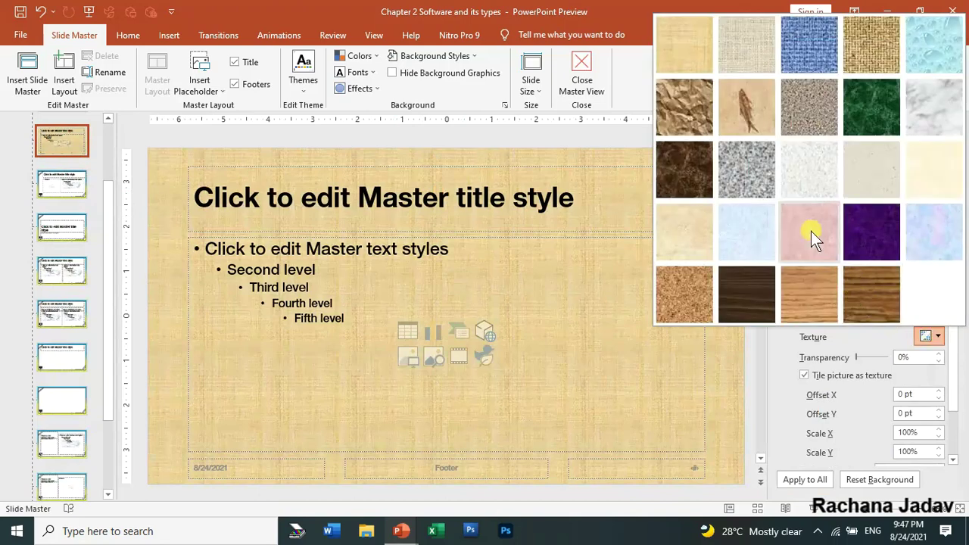
pyautogui.click(803, 168)
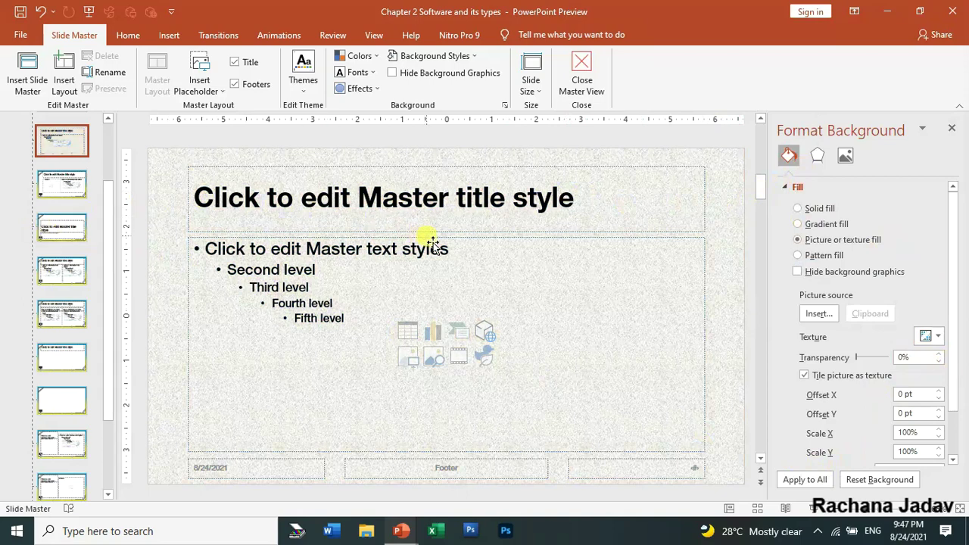
pyautogui.click(808, 480)
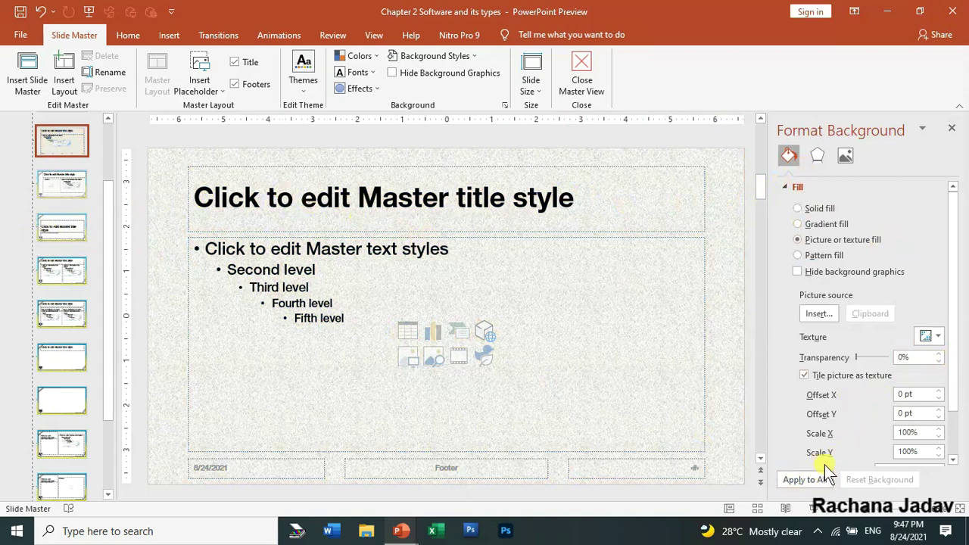
pyautogui.click(604, 90)
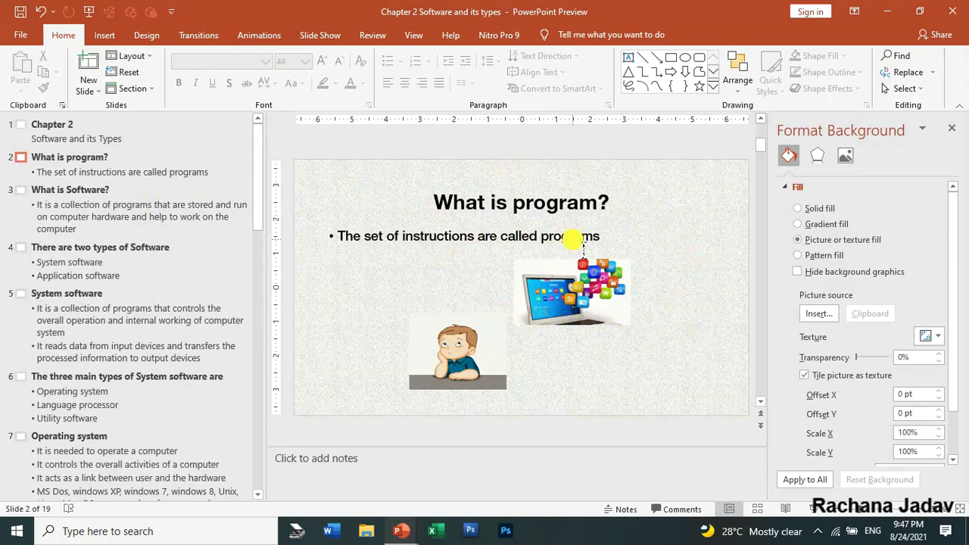
# - Set the master background to a white solid fill and apply the Custom 11 Haettenschweiler/Impact font set
pyautogui.hotkey('alt', 'w')
pyautogui.press('m')
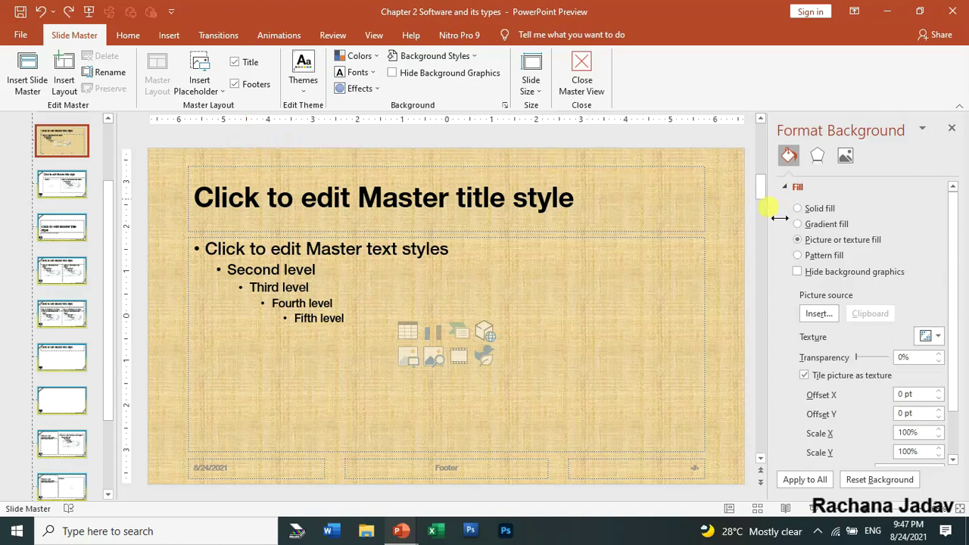
pyautogui.click(808, 208)
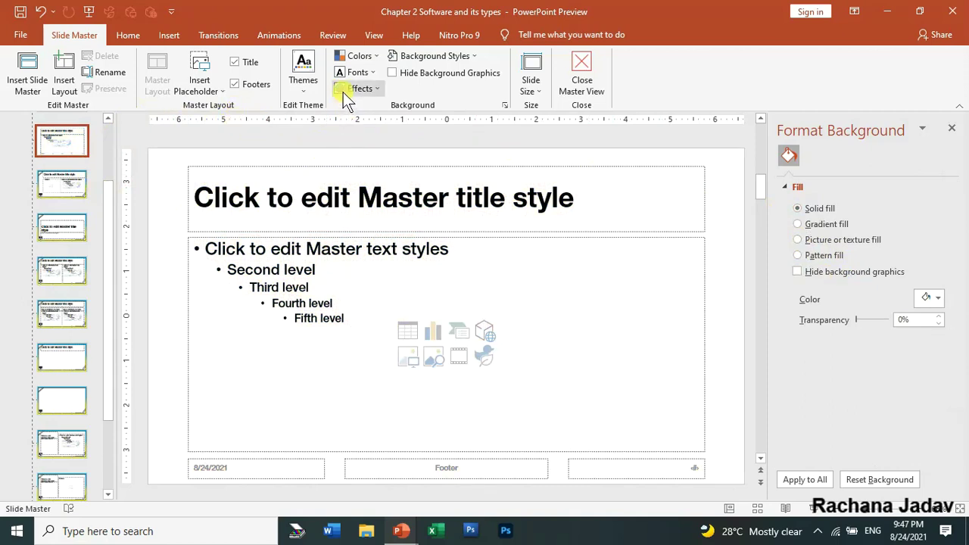
pyautogui.click(370, 75)
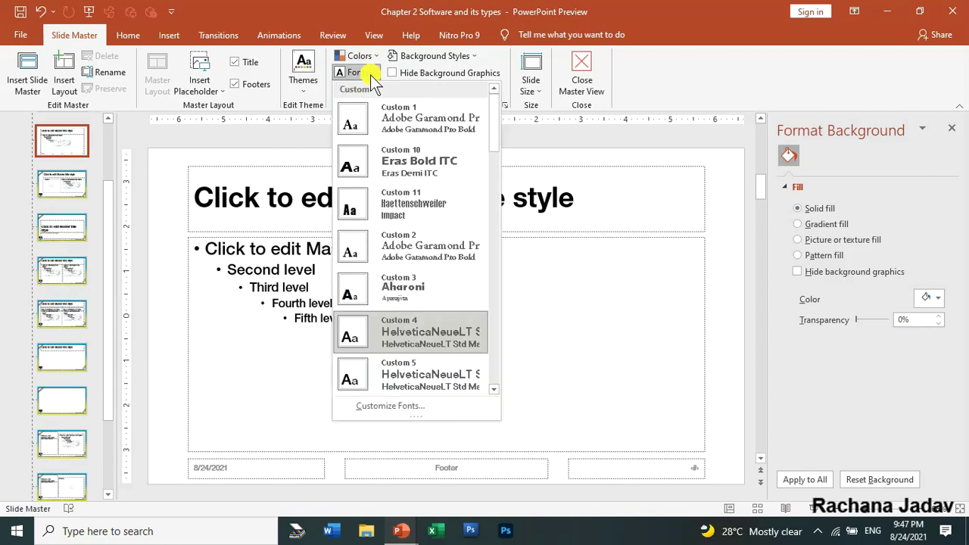
pyautogui.click(405, 208)
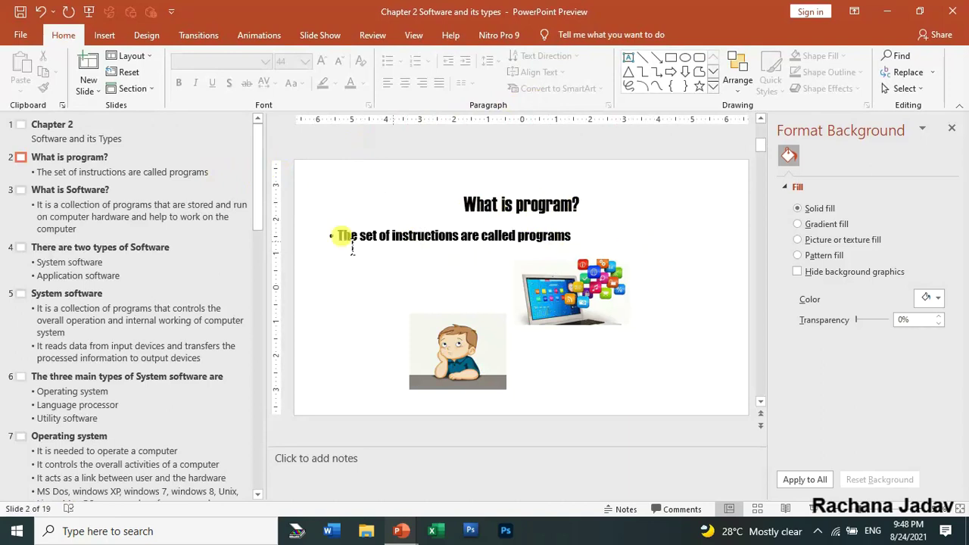
# - Review slides 2, 3 and 4 in the new Haettenschweiler/Impact fonts
pyautogui.click(84, 172)
pyautogui.click(85, 215)
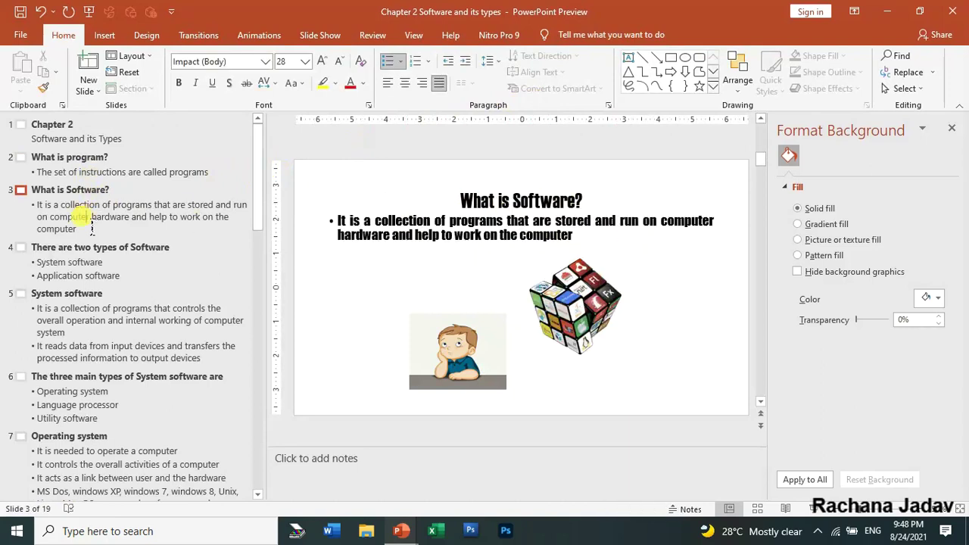
pyautogui.click(78, 277)
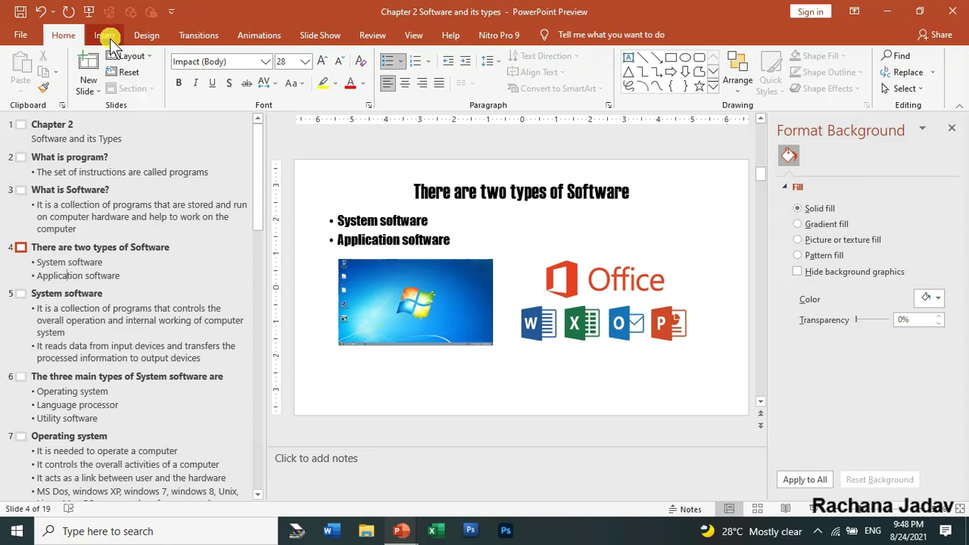
pyautogui.click(413, 36)
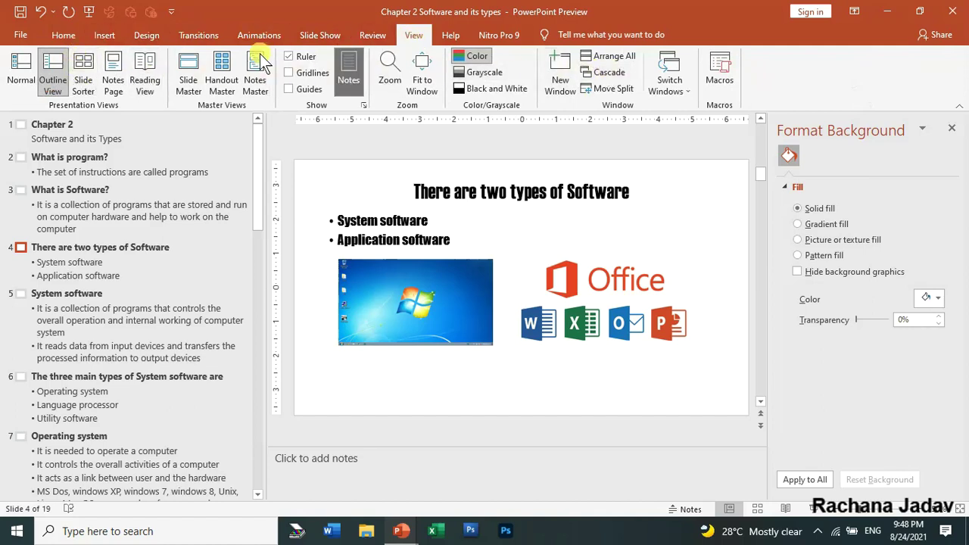
# - Open Slide Master view from the View tab
pyautogui.click(189, 84)
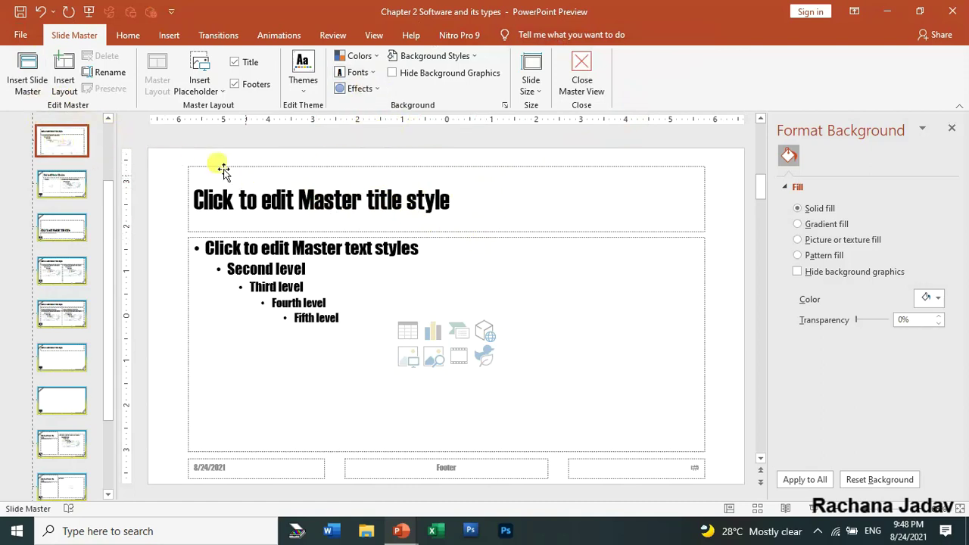
# - Colour the master title placeholder text with the standard red font colour
pyautogui.click(125, 35)
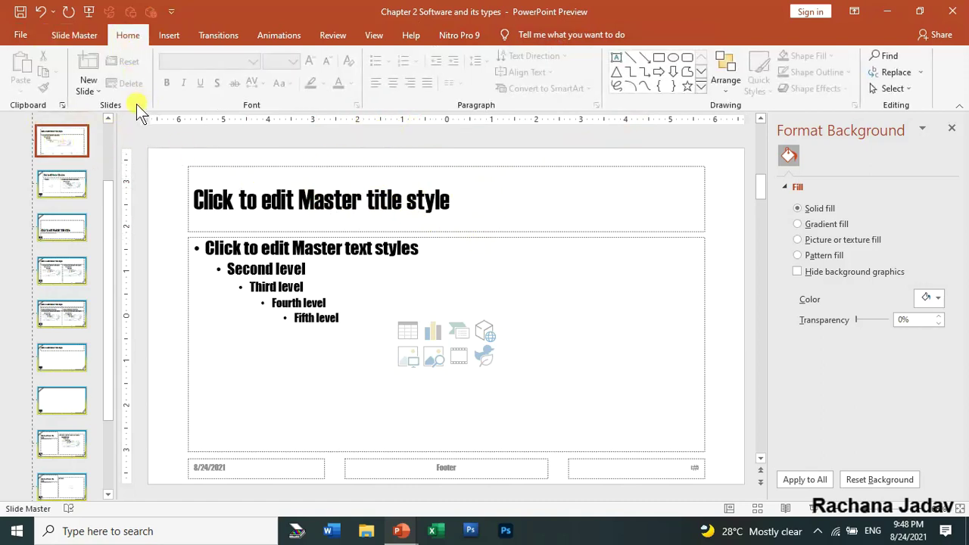
pyautogui.click(286, 200)
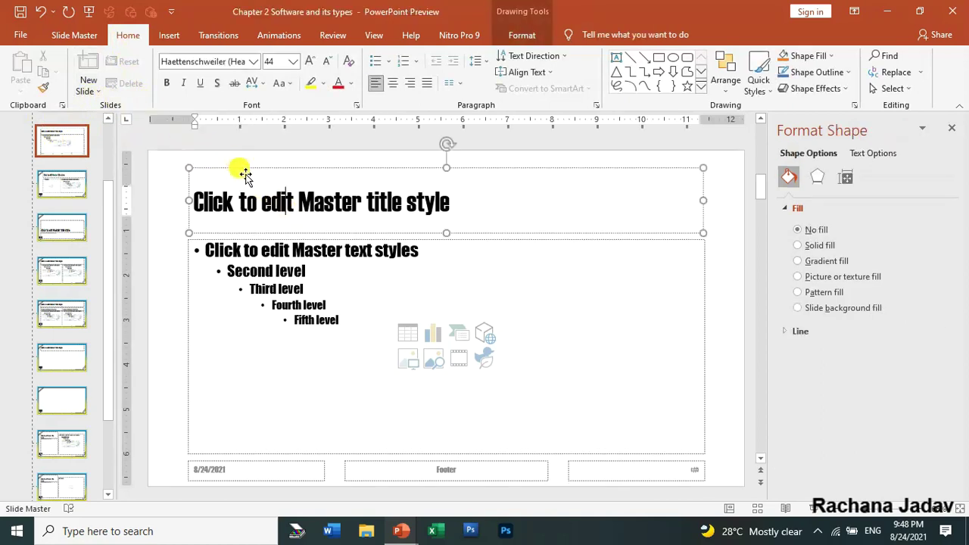
pyautogui.click(246, 173)
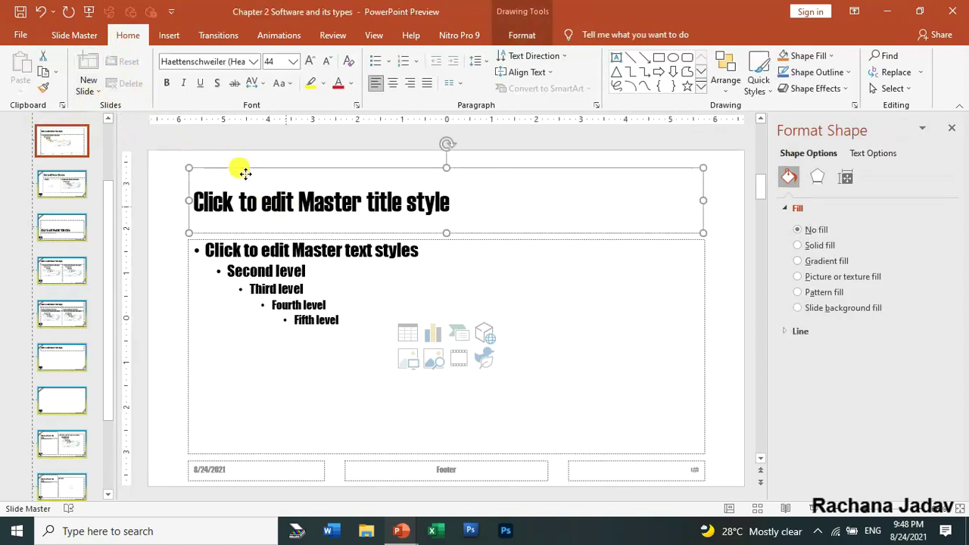
pyautogui.click(351, 87)
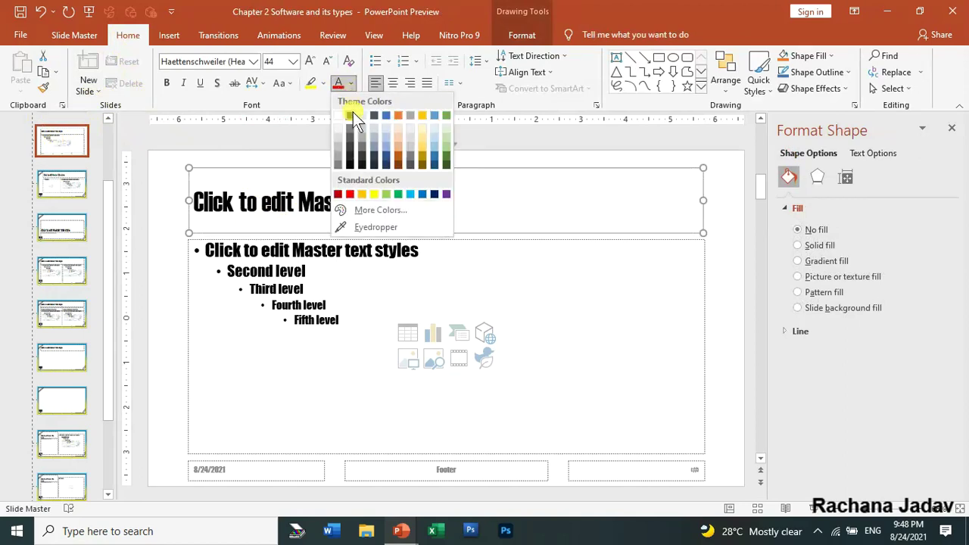
pyautogui.click(338, 194)
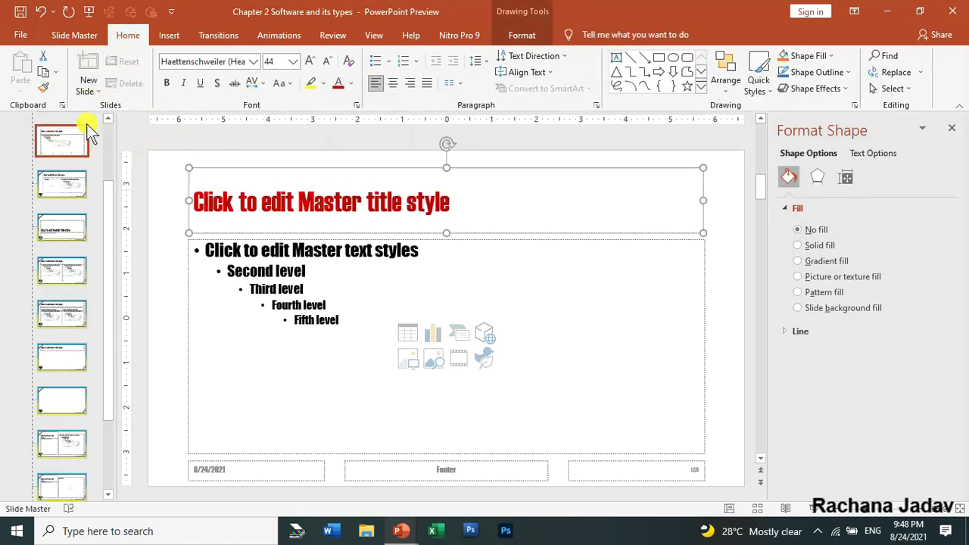
pyautogui.click(80, 38)
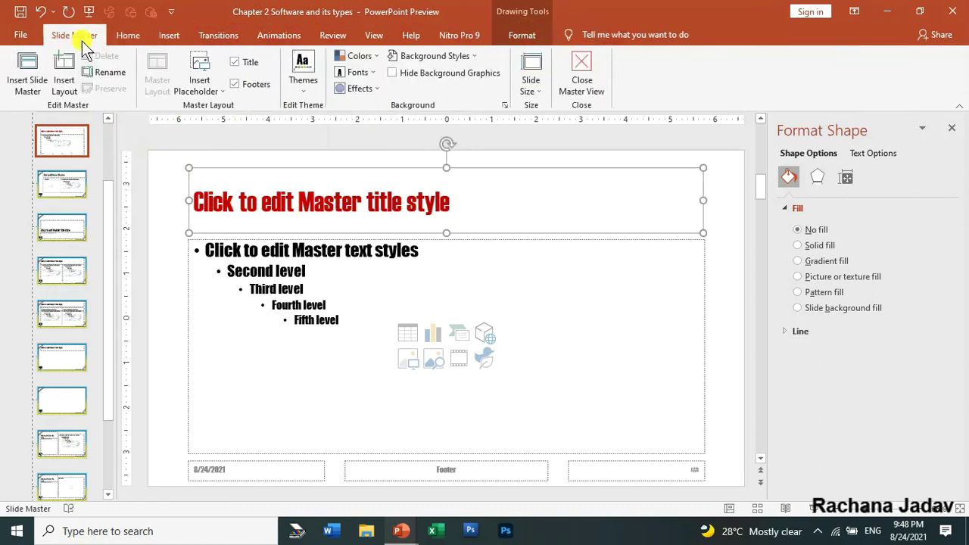
# - Close Master View and go through slides 3 and 4 to slide 5 'System software'
pyautogui.click(598, 91)
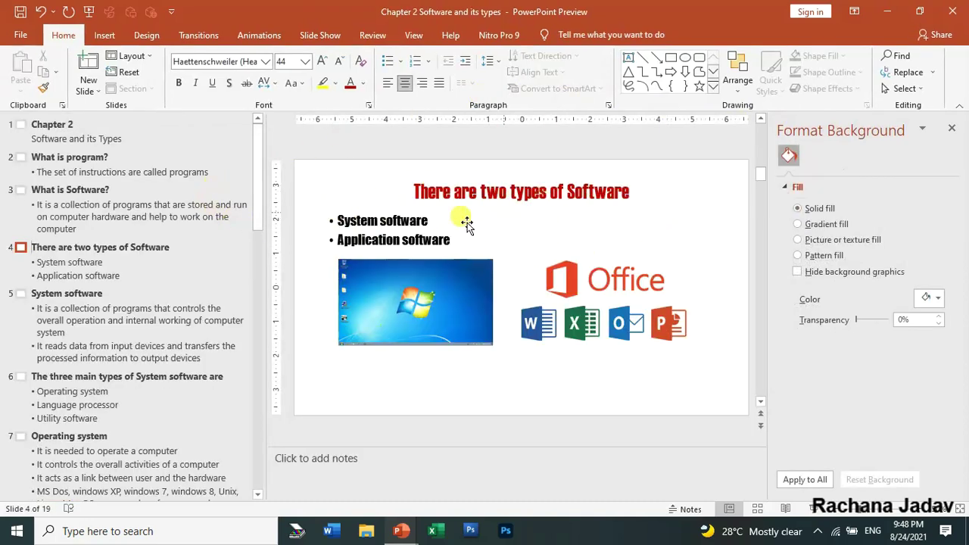
pyautogui.click(61, 212)
pyautogui.click(66, 262)
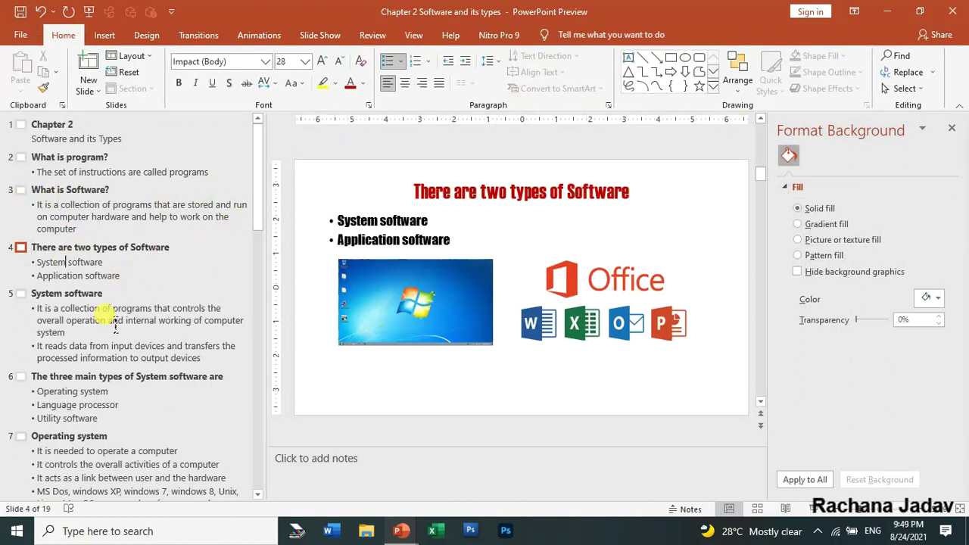
pyautogui.click(114, 317)
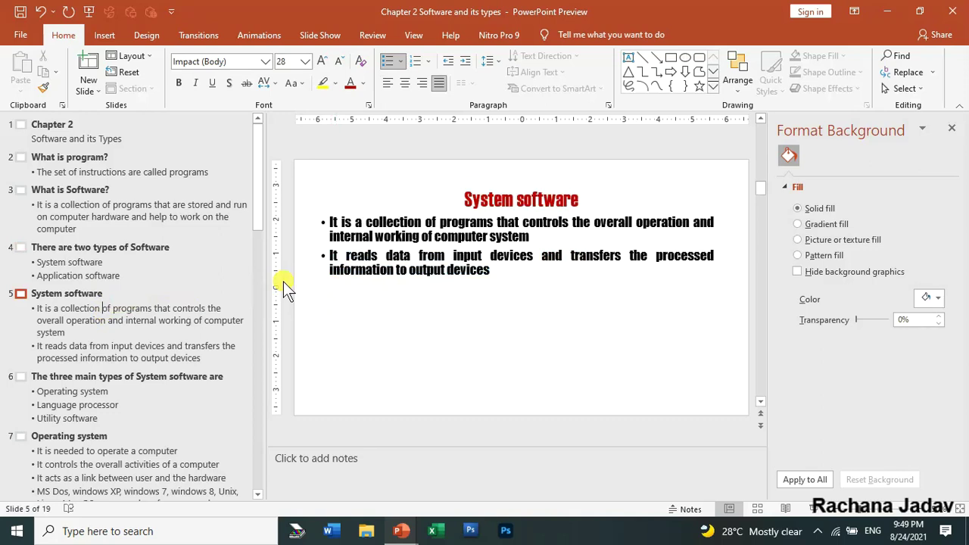
pyautogui.click(129, 57)
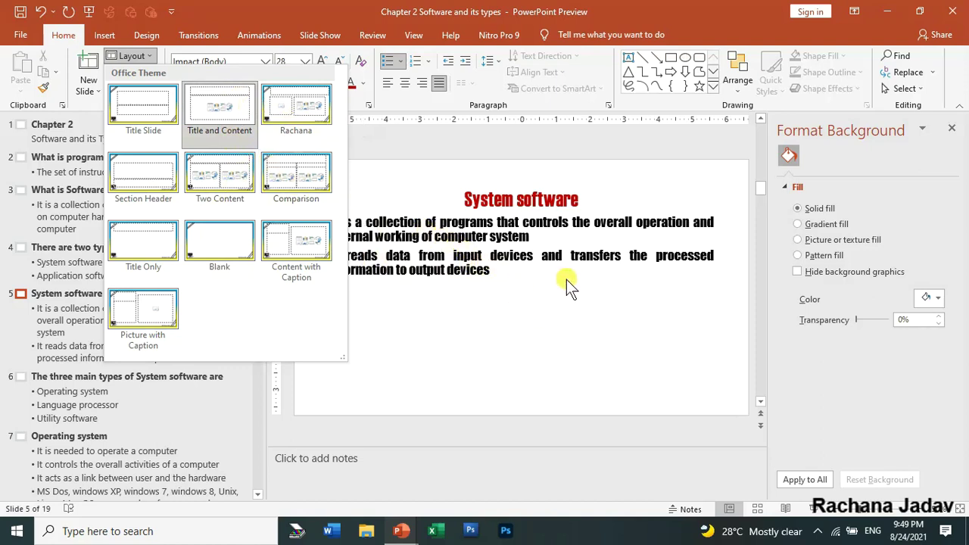
pyautogui.click(303, 101)
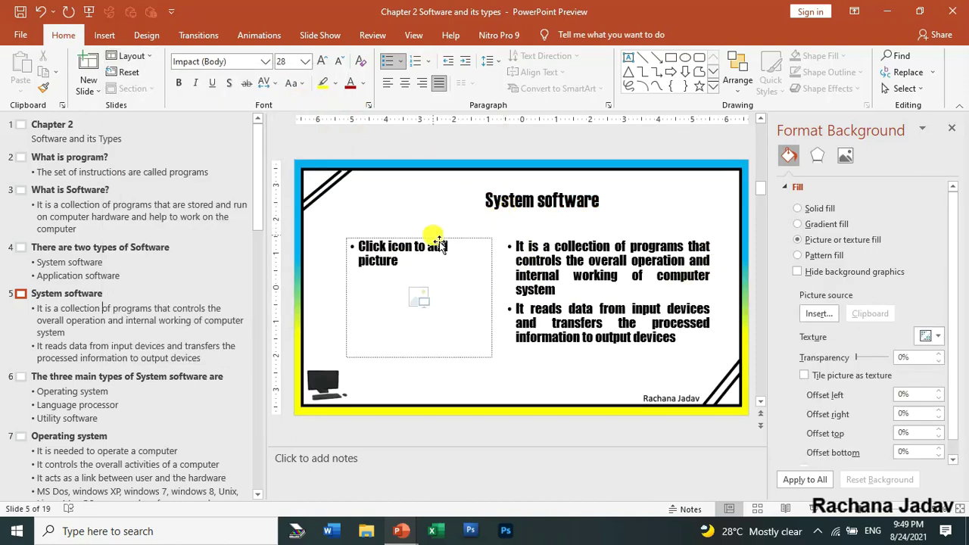
pyautogui.hotkey('ctrl', 'z')
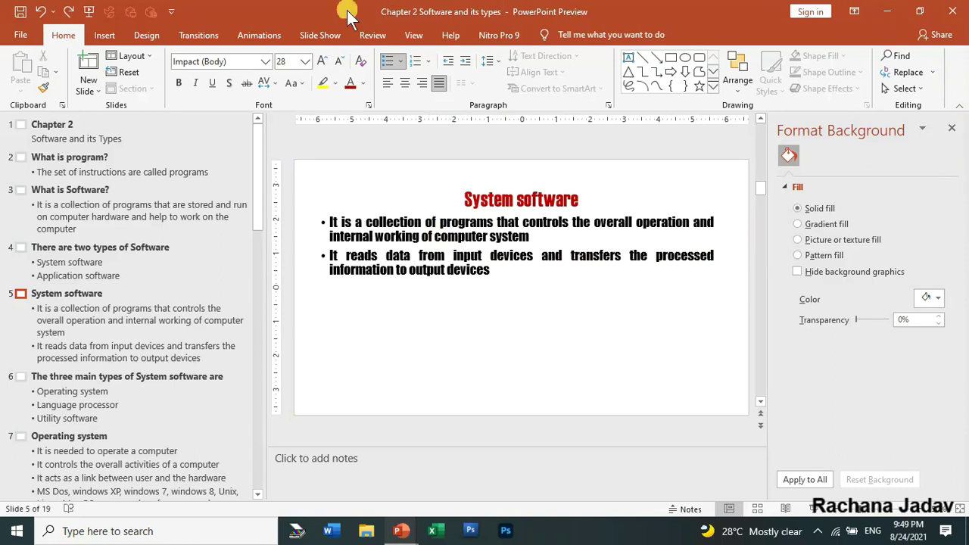
# - Reopen Slide Master and apply the Integral theme to the master
pyautogui.click(413, 36)
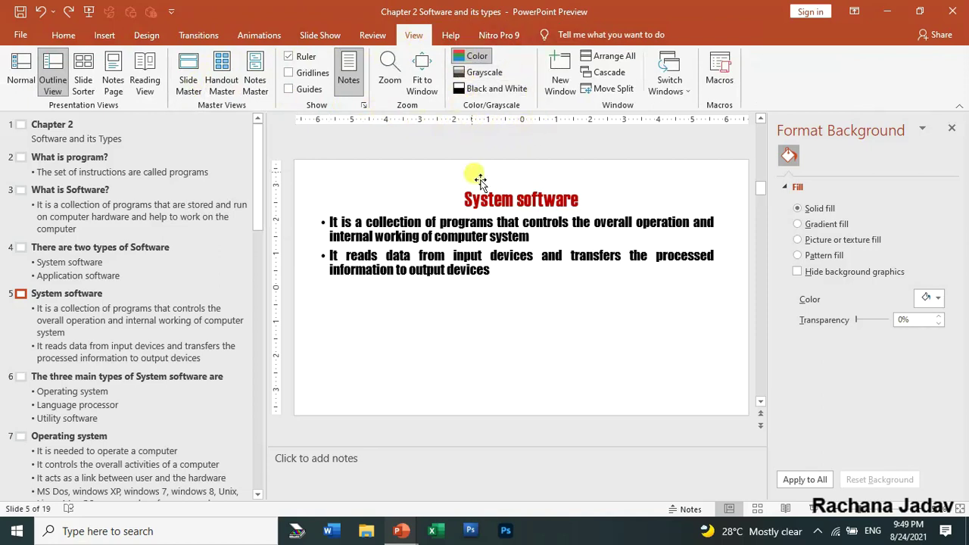
pyautogui.click(186, 84)
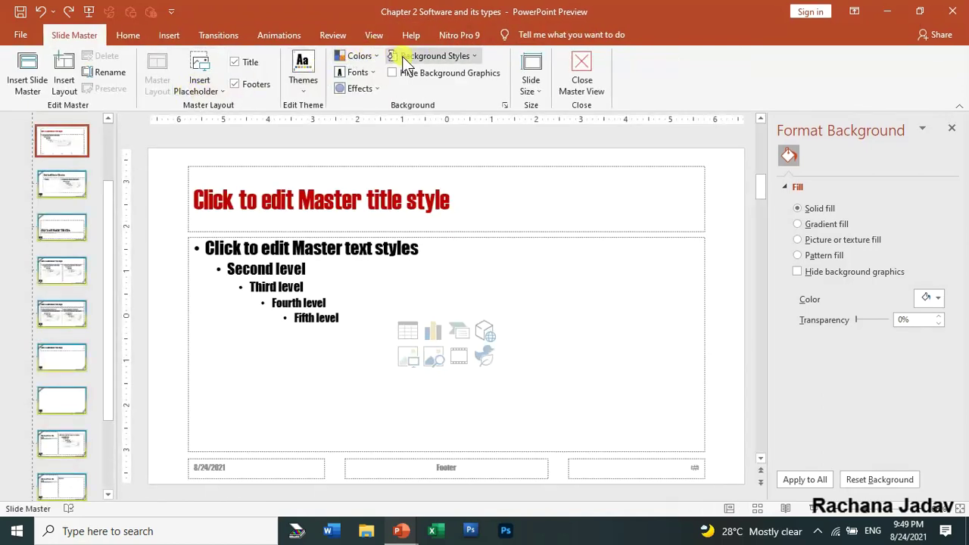
pyautogui.click(376, 88)
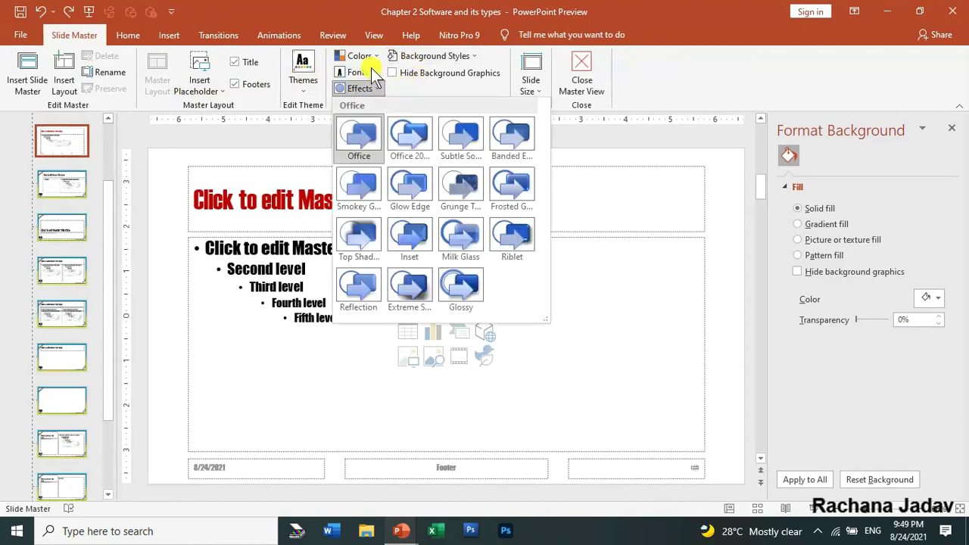
pyautogui.click(310, 86)
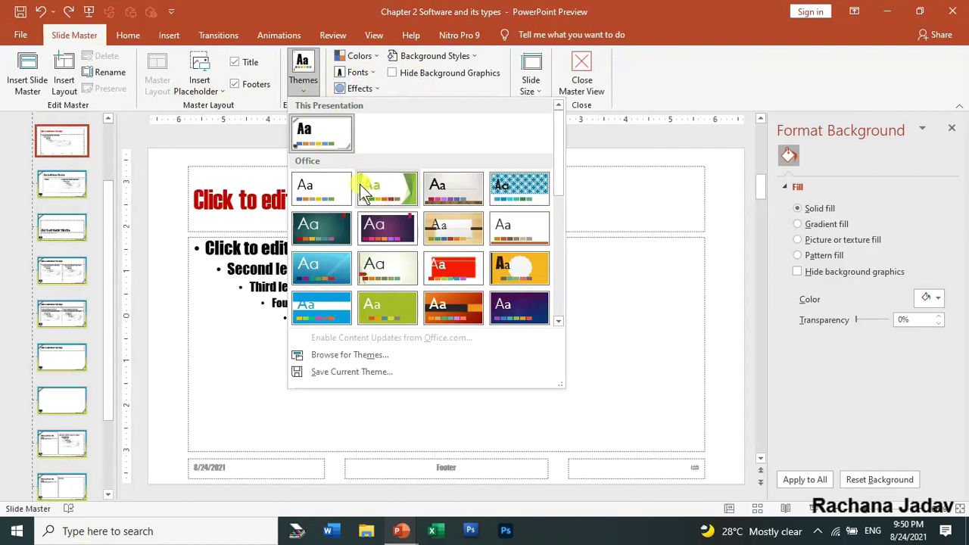
pyautogui.click(528, 193)
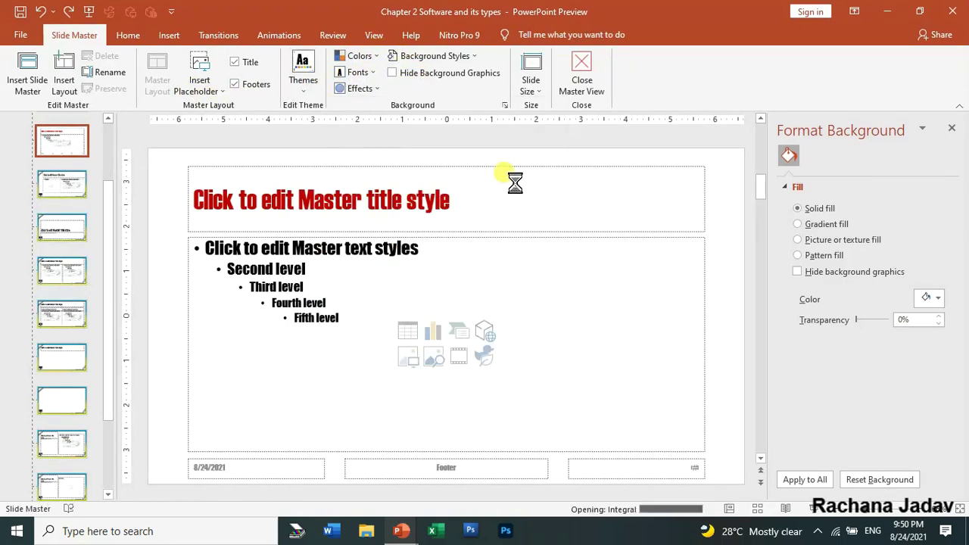
# - Apply the Custom 17 colour scheme to the master layouts and view layout 2
pyautogui.click(365, 58)
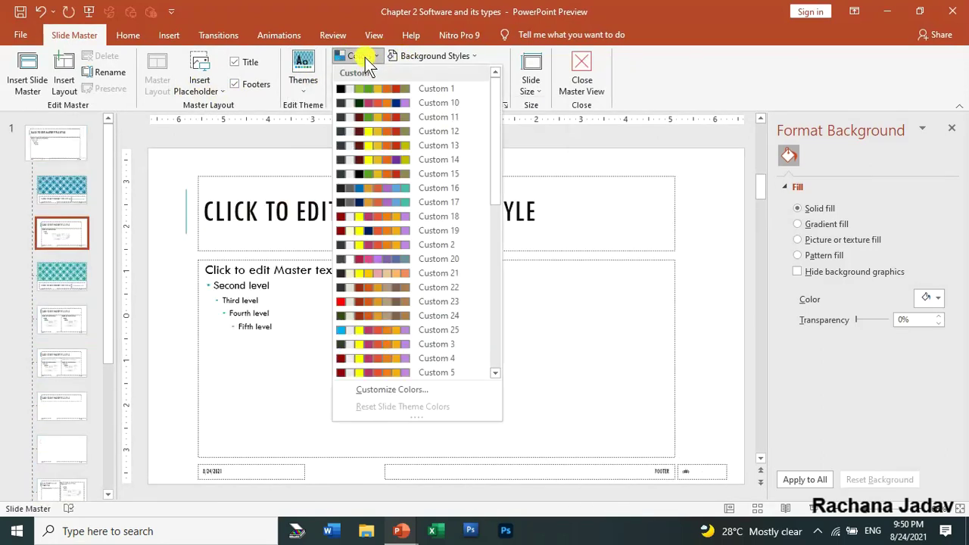
pyautogui.click(390, 209)
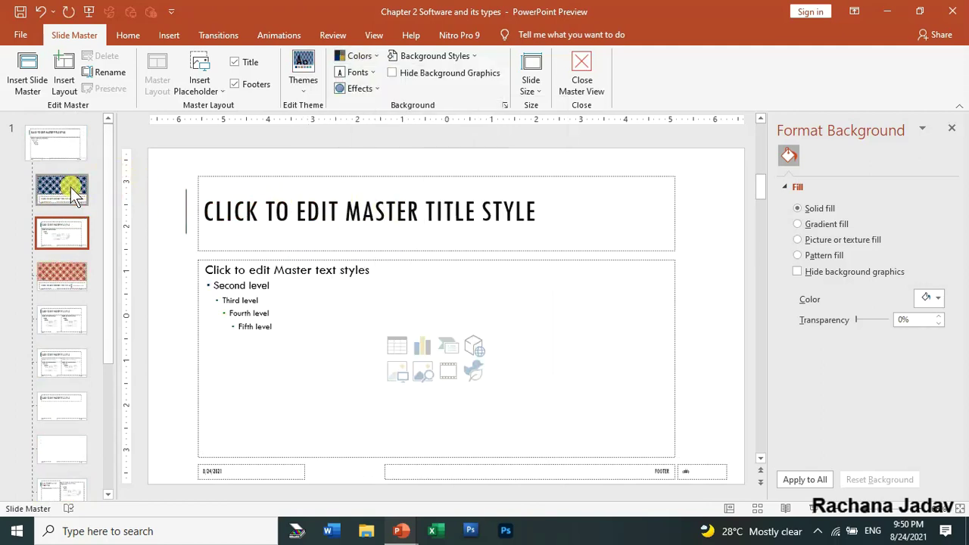
pyautogui.click(71, 191)
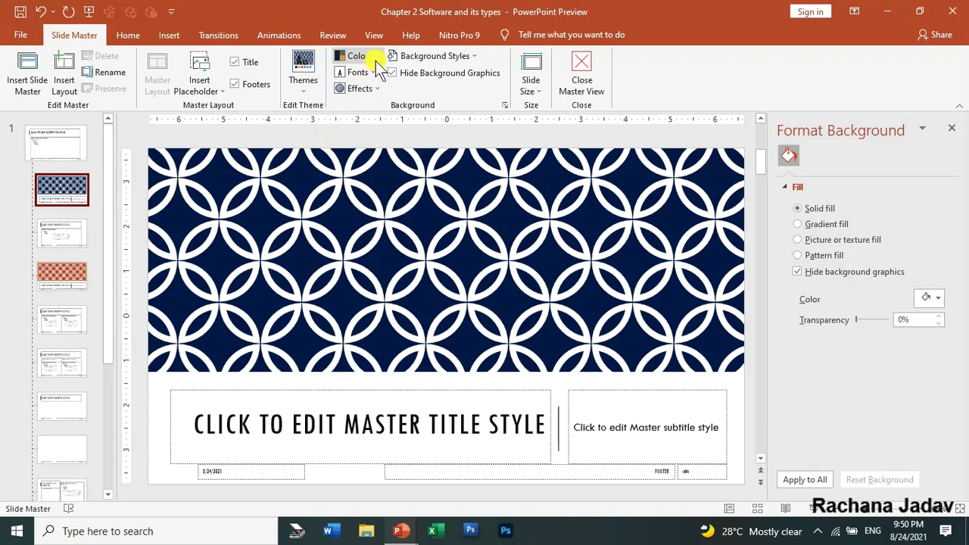
# - Switch to the Custom 25 colour scheme and review the title-only and blank layouts
pyautogui.click(374, 58)
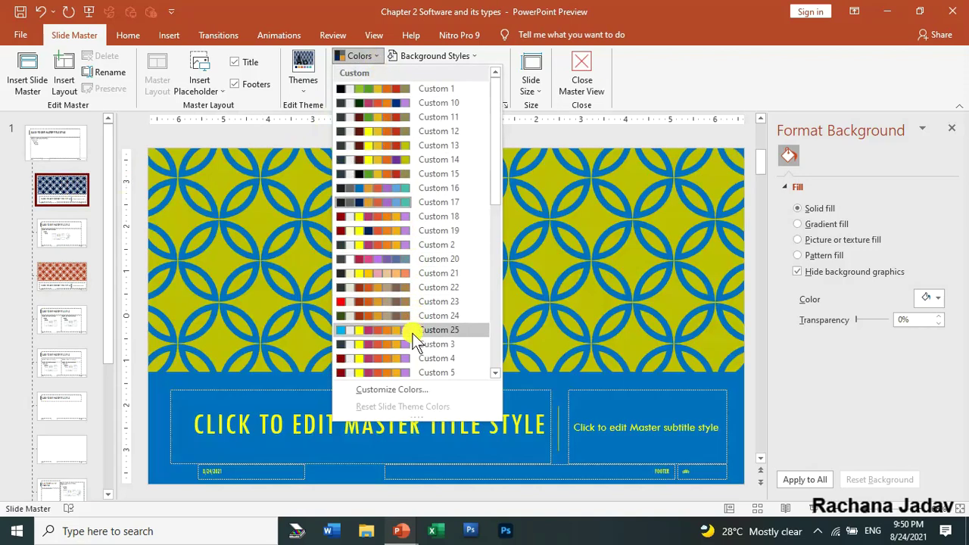
pyautogui.click(415, 331)
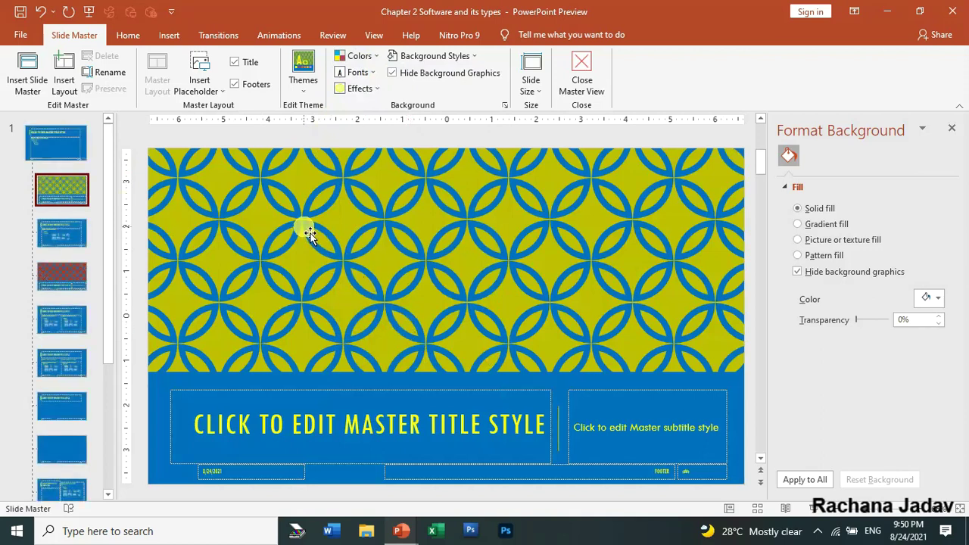
pyautogui.click(56, 370)
pyautogui.click(57, 415)
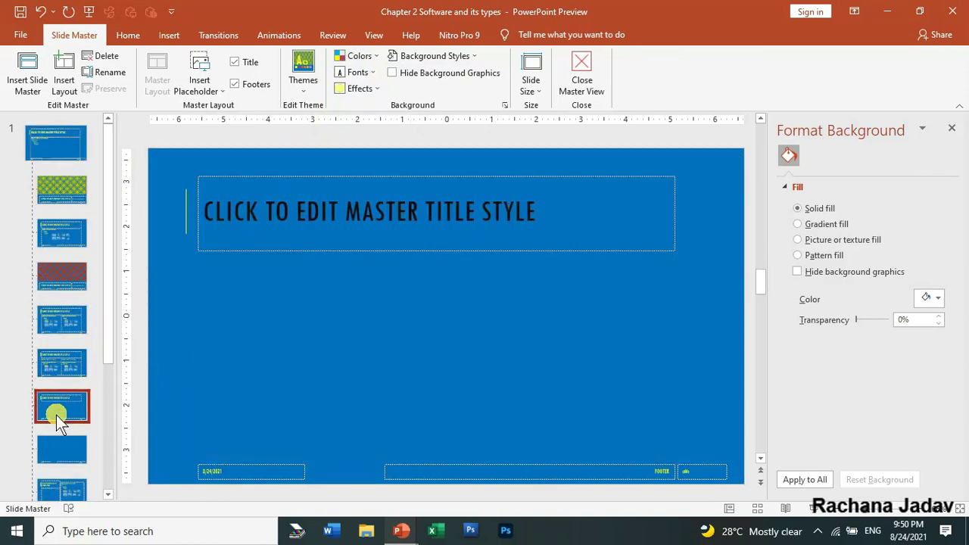
pyautogui.click(65, 459)
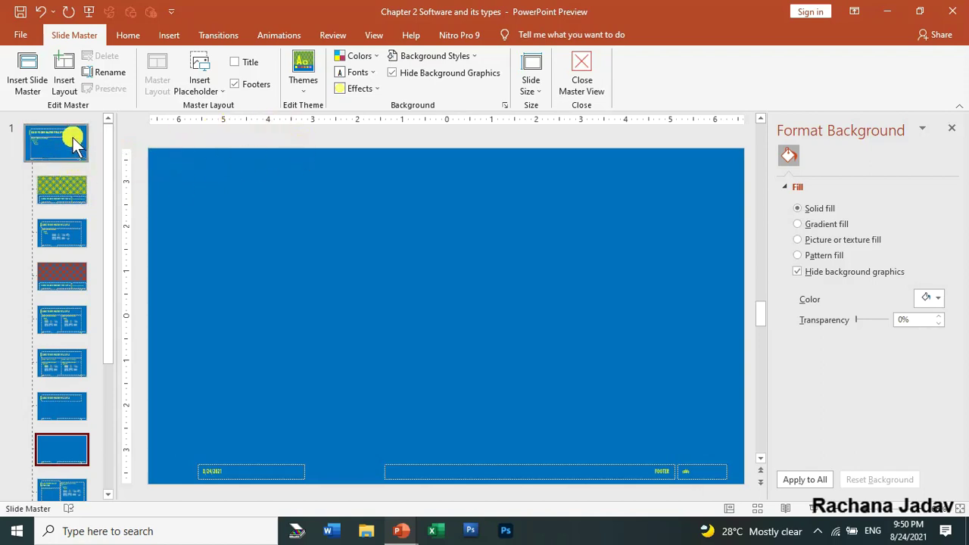
# - Close Master View to see slide 5 'System Software' with its blue background
pyautogui.click(580, 80)
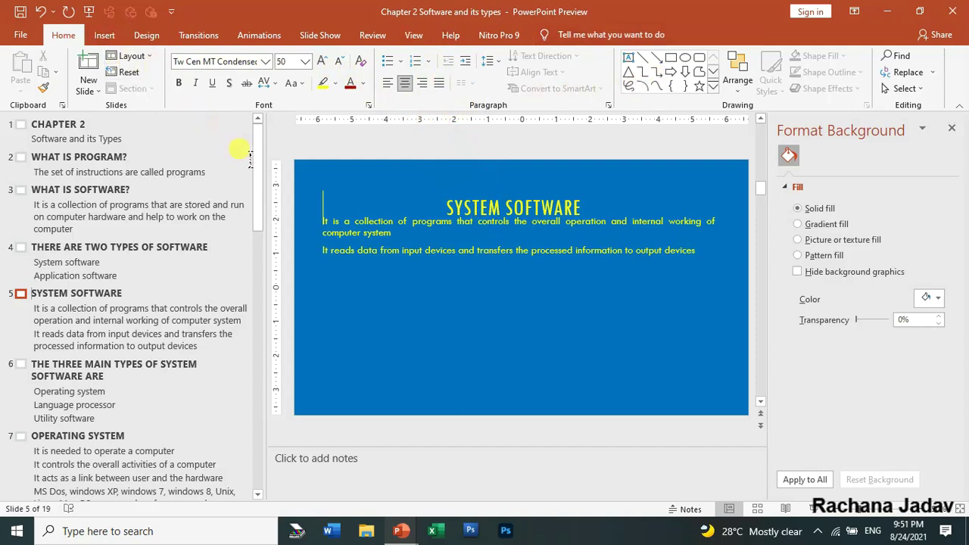
# - Undo the Integral theme and colour changes, restoring slide 5's white background and red title
pyautogui.hotkey('alt', 'w')
pyautogui.press('m')
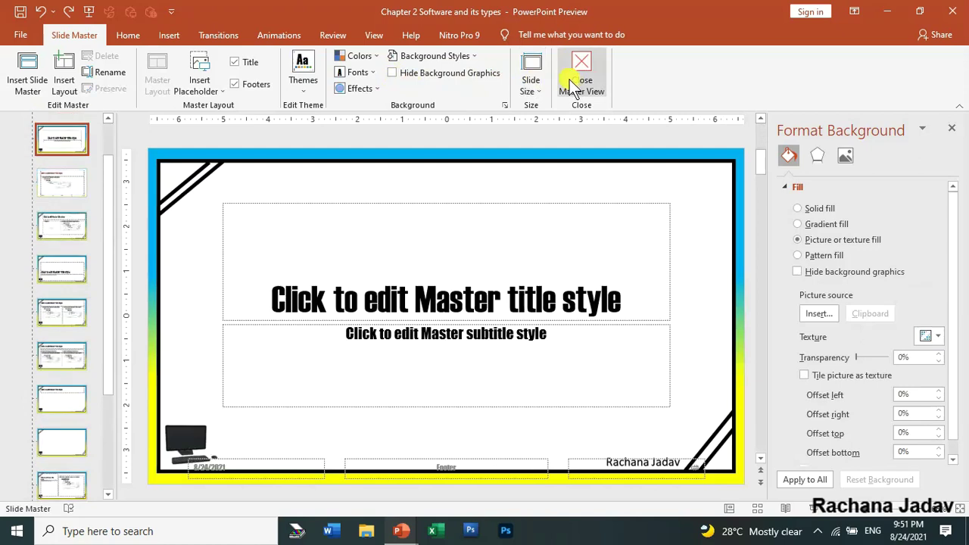
pyautogui.click(574, 84)
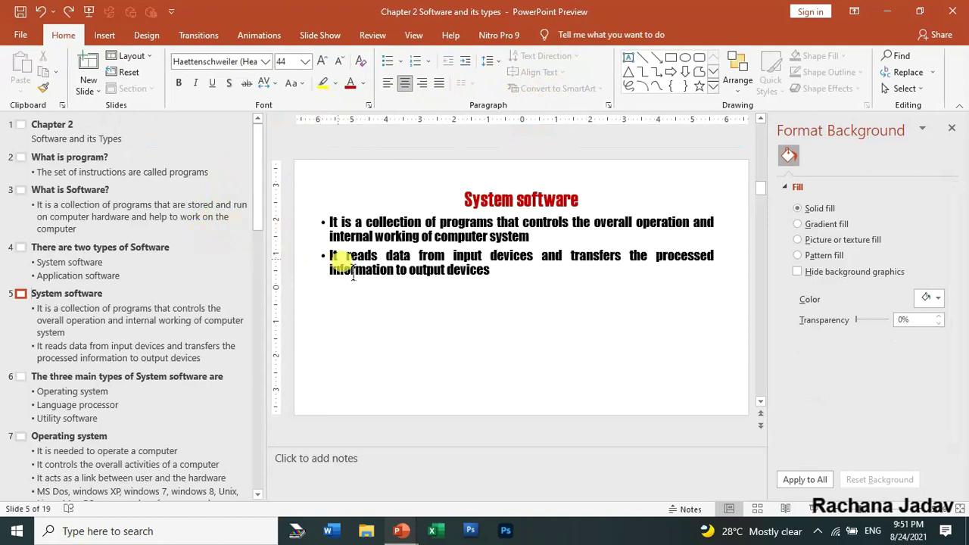
pyautogui.click(101, 37)
# - Draw a regular pentagon on slide 5 below the bullet text
pyautogui.click(229, 85)
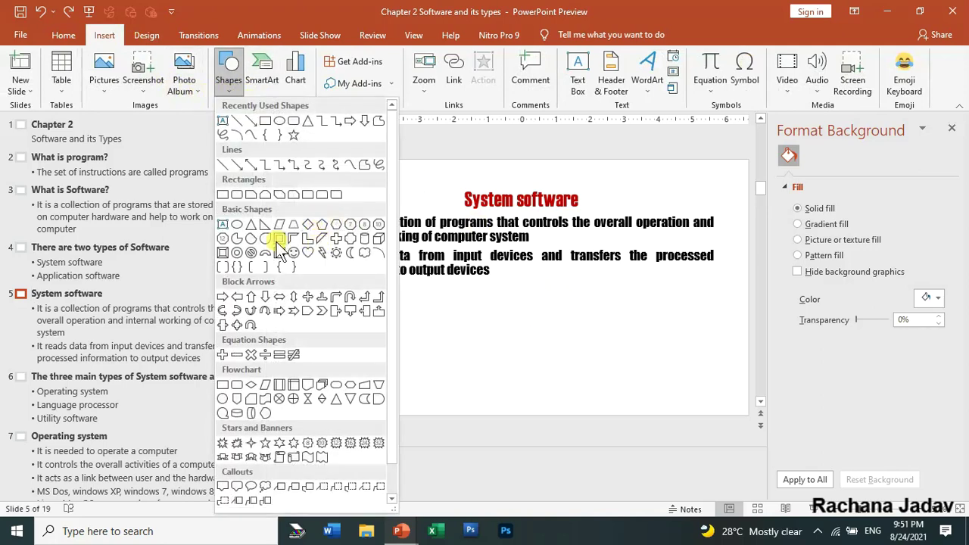
pyautogui.click(321, 224)
pyautogui.moveTo(542, 288); pyautogui.dragTo(675, 392)
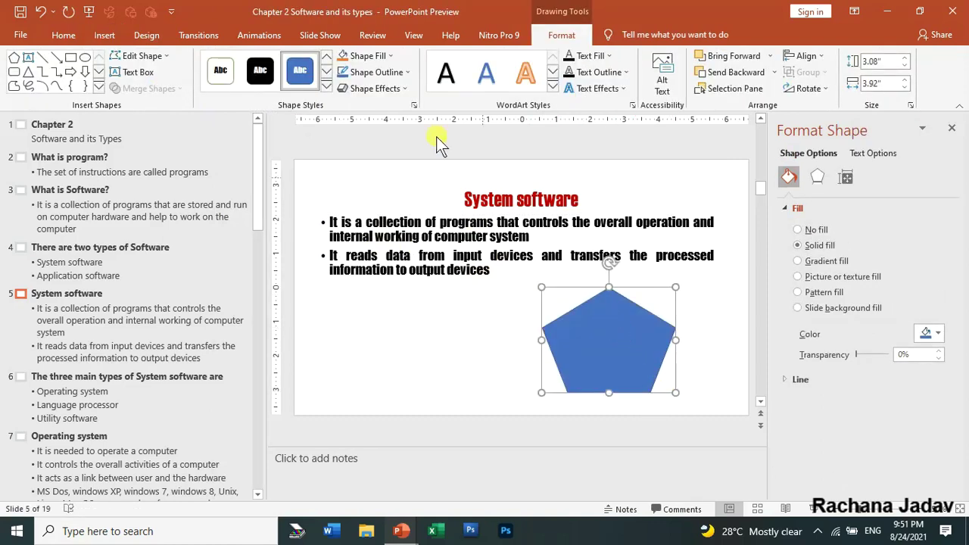
# - Fill the pentagon with the yellow radial preset gradient in Format Shape
pyautogui.click(383, 60)
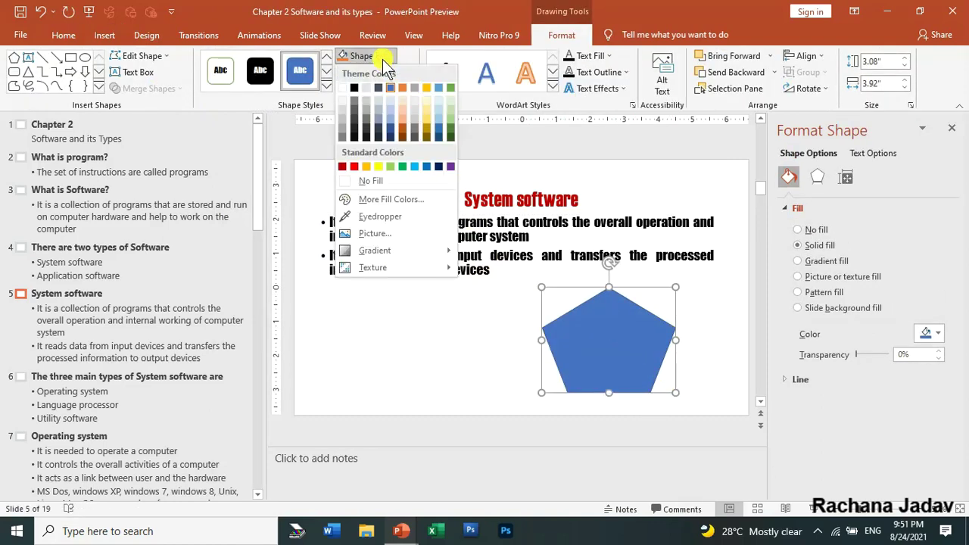
pyautogui.moveTo(413, 274)
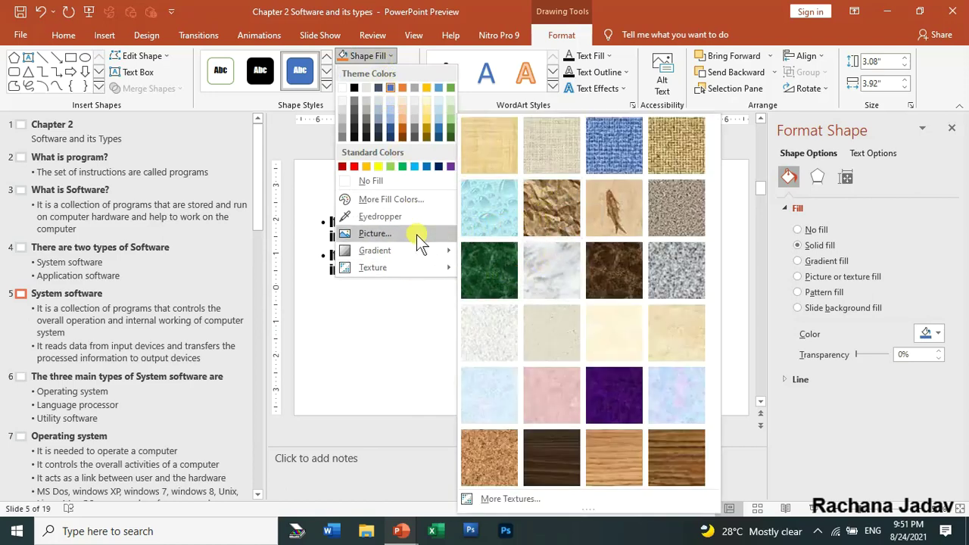
pyautogui.moveTo(431, 258)
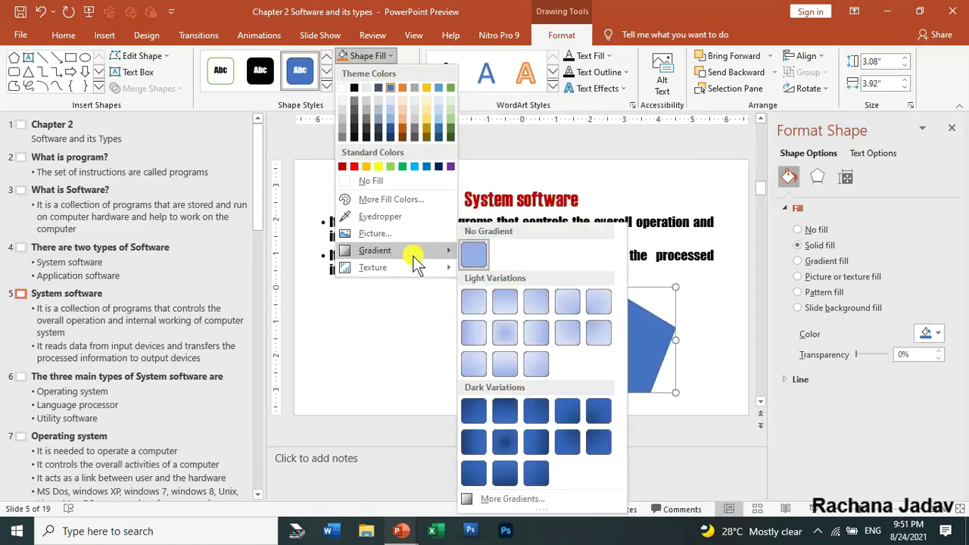
pyautogui.click(542, 496)
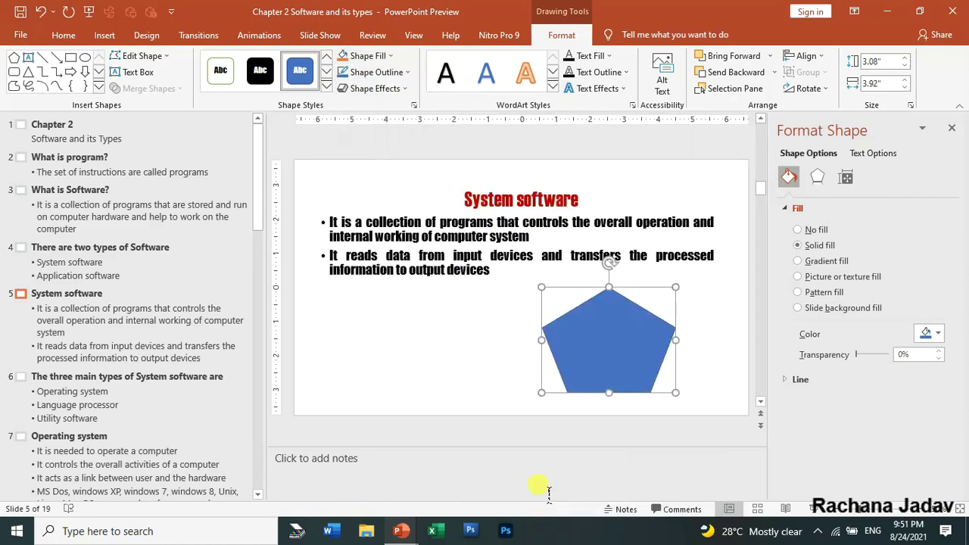
pyautogui.click(828, 292)
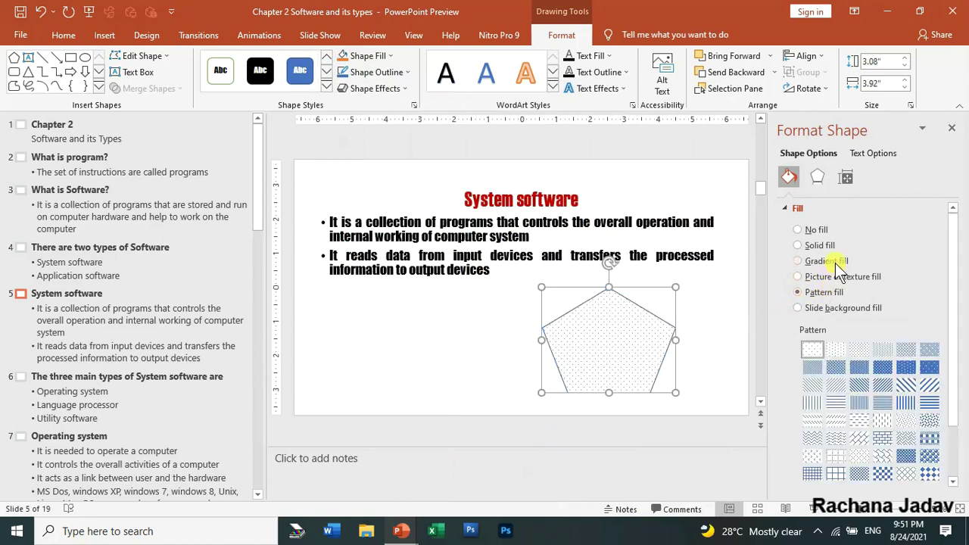
pyautogui.click(830, 261)
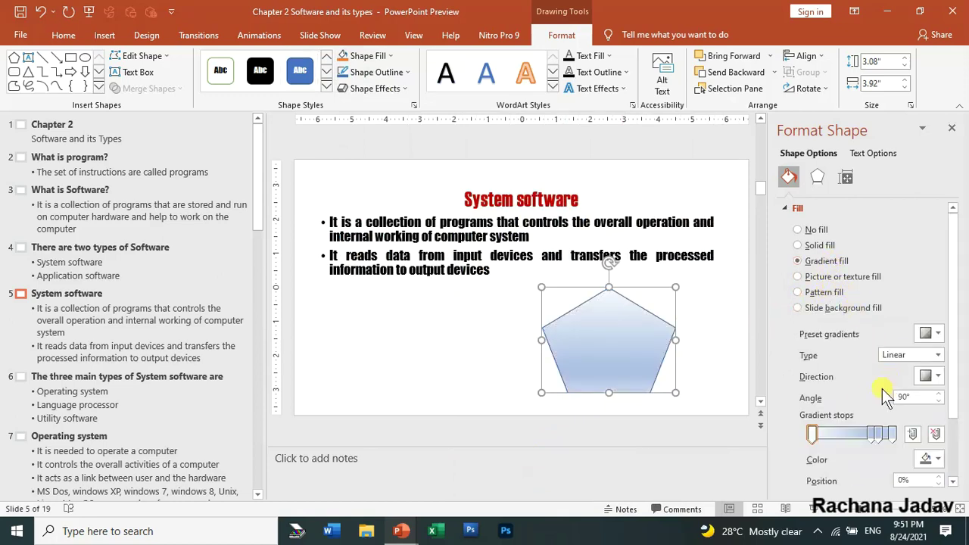
pyautogui.click(937, 334)
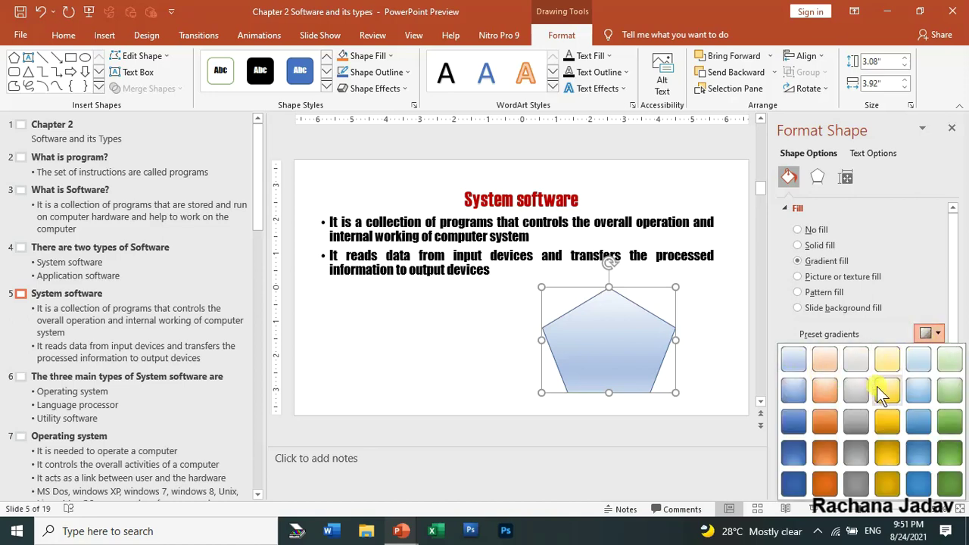
pyautogui.click(885, 393)
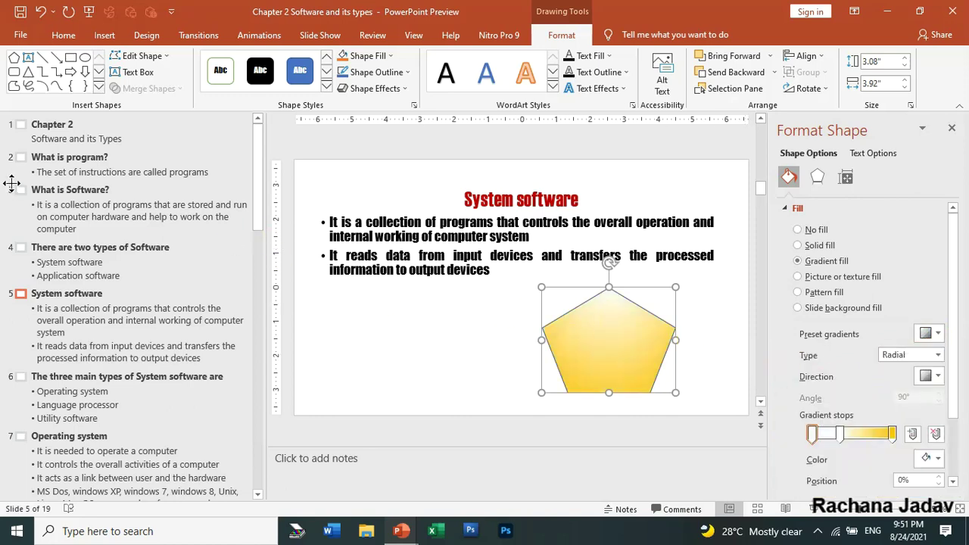